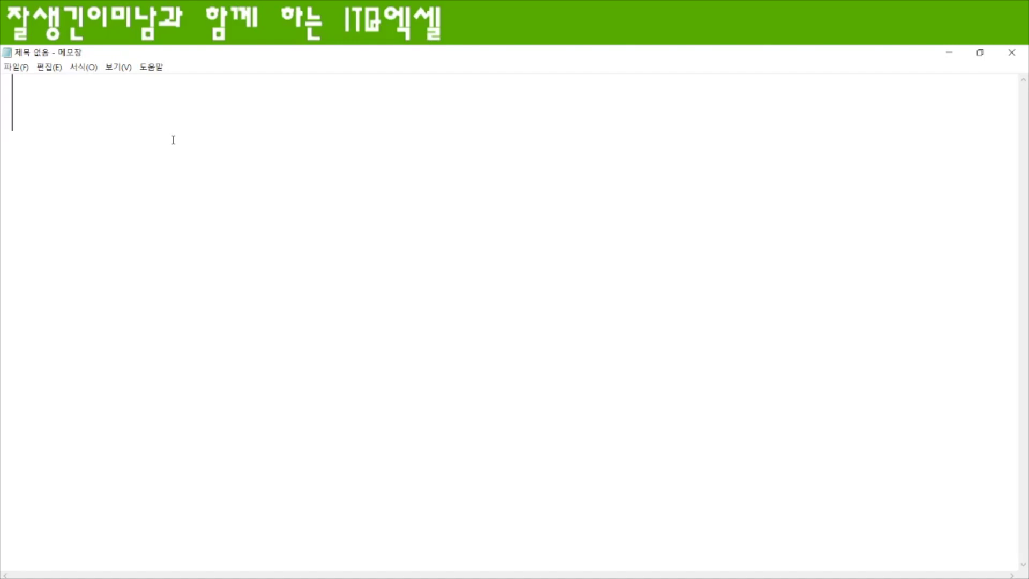
pyautogui.write('rn')
pyautogui.press('BackSpace')
pyautogui.press('BackSpace')
pyautogui.press('Hangul')
pyautogui.write('ㅗㅑㅜ')
pyautogui.press('BackSpace')
pyautogui.press('BackSpace')
pyautogui.press('BackSpace')
pyautogui.press('Hangul')
# Step: Write the blog address "hindler.tistory.com" on the first line of the note and start a new line
pyautogui.write('h')
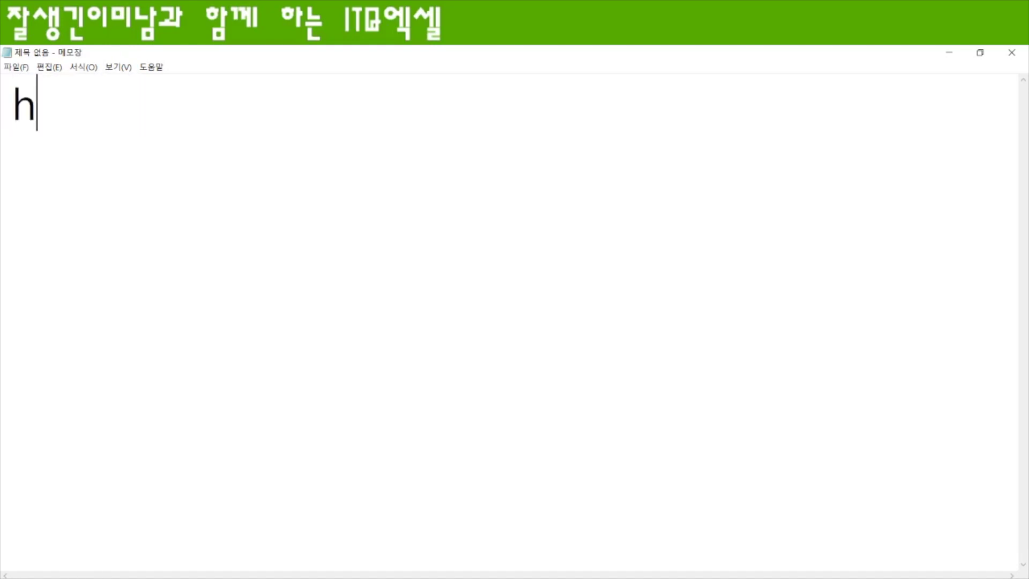
pyautogui.write('indler.tistory.com')
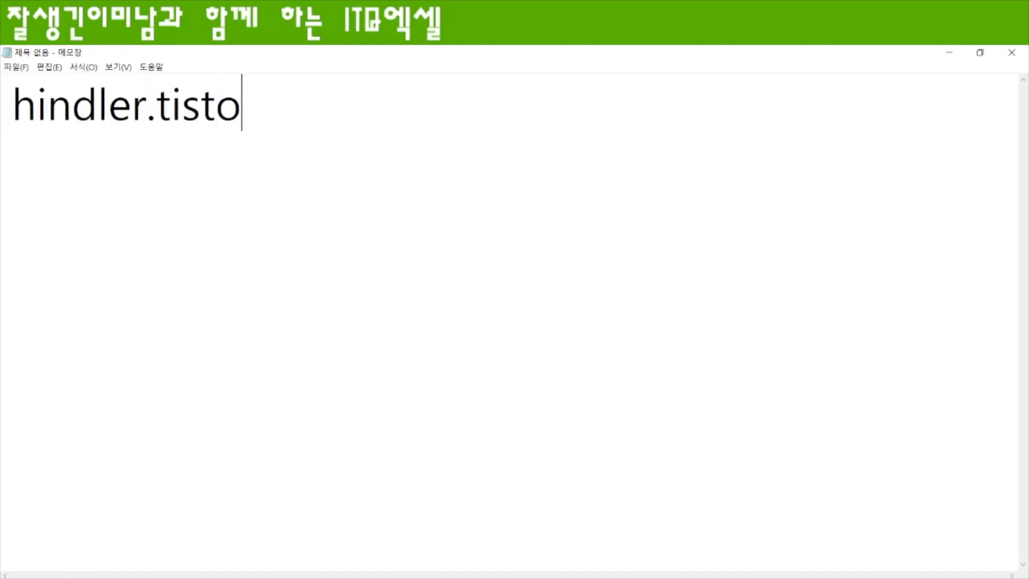
pyautogui.press('Return')
# Step: Write "카테고리 - itq엑셀 - 문제유형별 예제파일" on the second line of the note
pyautogui.write('zk')
pyautogui.press('BackSpace')
pyautogui.press('BackSpace')
pyautogui.press('Hangul')
pyautogui.write('카테고리 ')
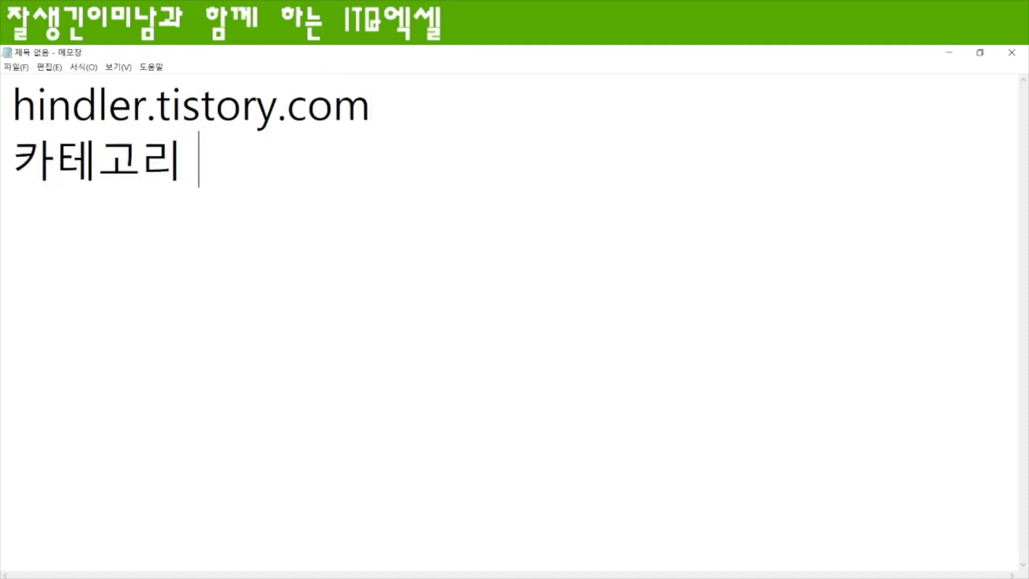
pyautogui.write('- itq')
pyautogui.press('Hangul')
pyautogui.write('엑세')
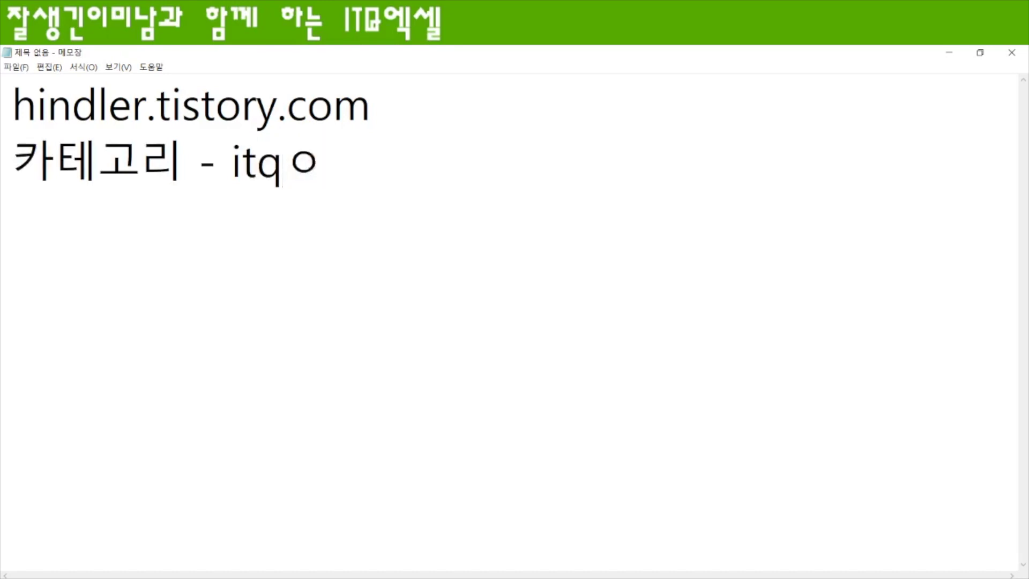
pyautogui.write('ㄹ - ')
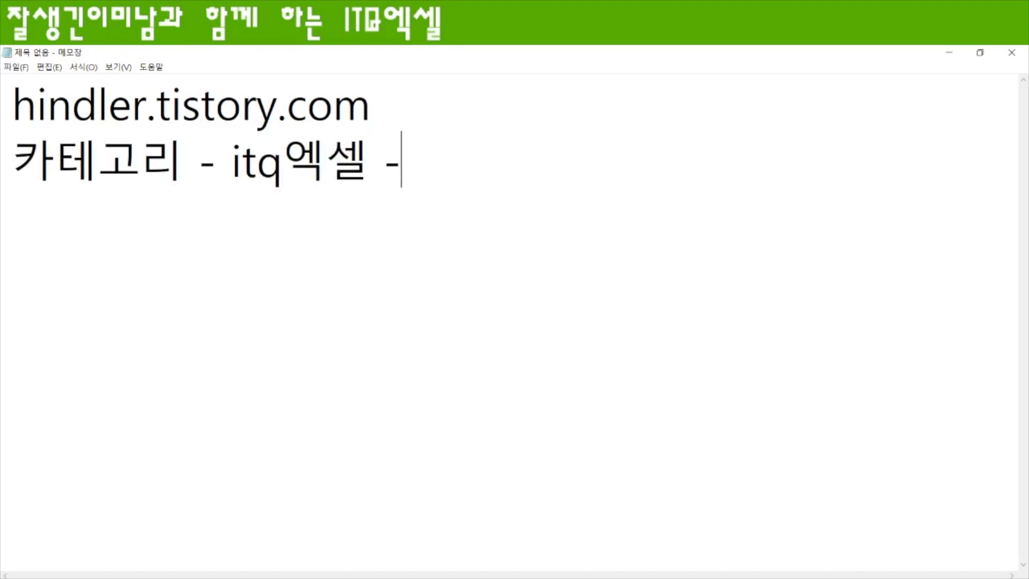
pyautogui.write('문제')
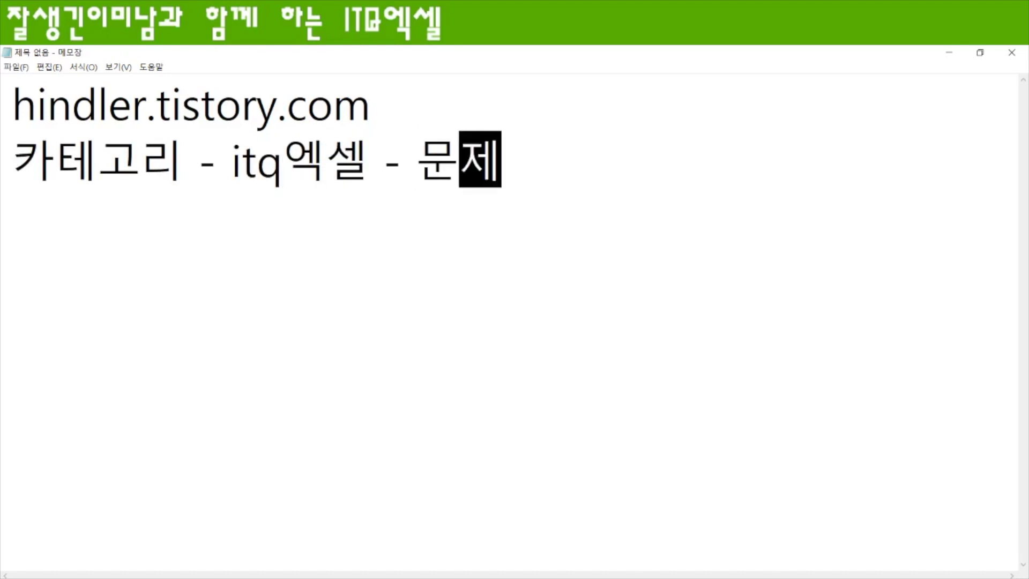
pyautogui.write('유형별')
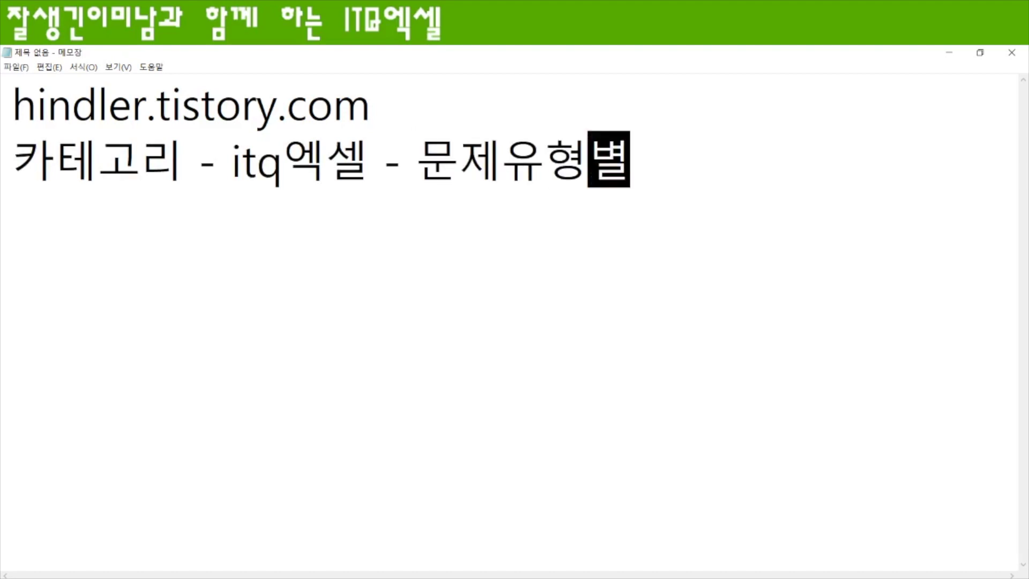
pyautogui.write(' 옛')
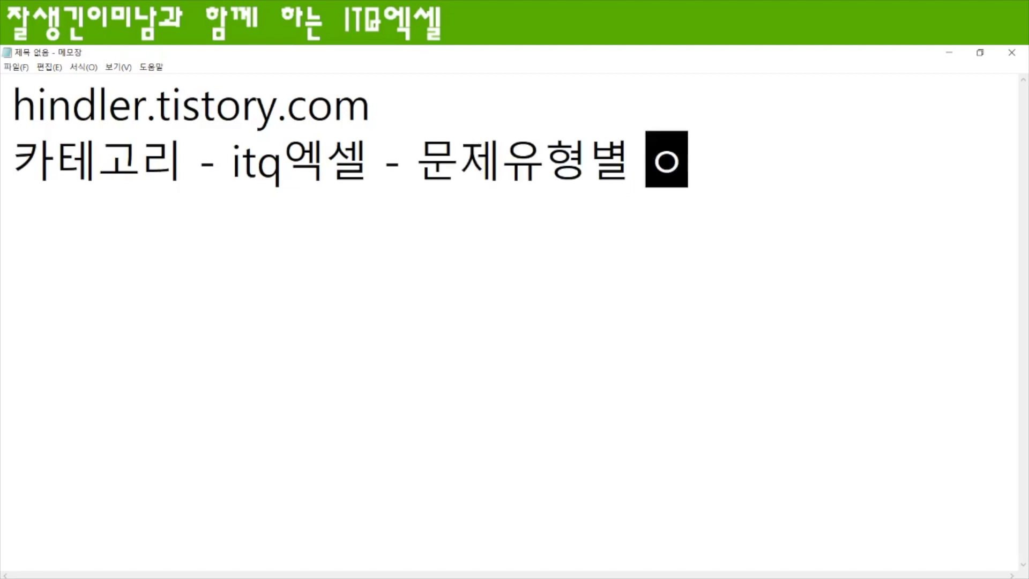
pyautogui.write('제파일')
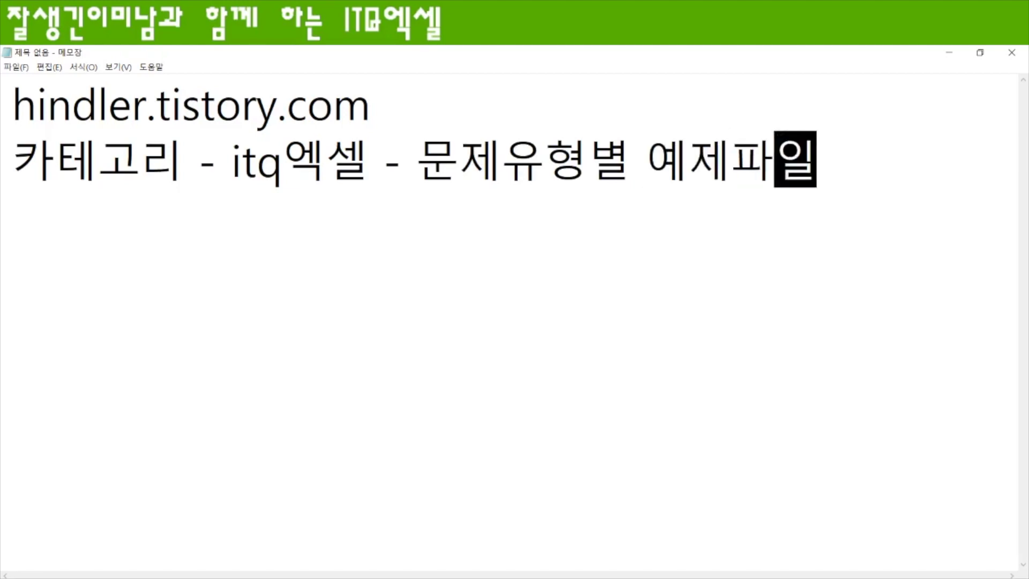
# Step: Add a third line reading "다운로드 압축을 푸시고 연습을 하시는거예요." and leave a blank line below it
pyautogui.press('Return')
pyautogui.write('다')
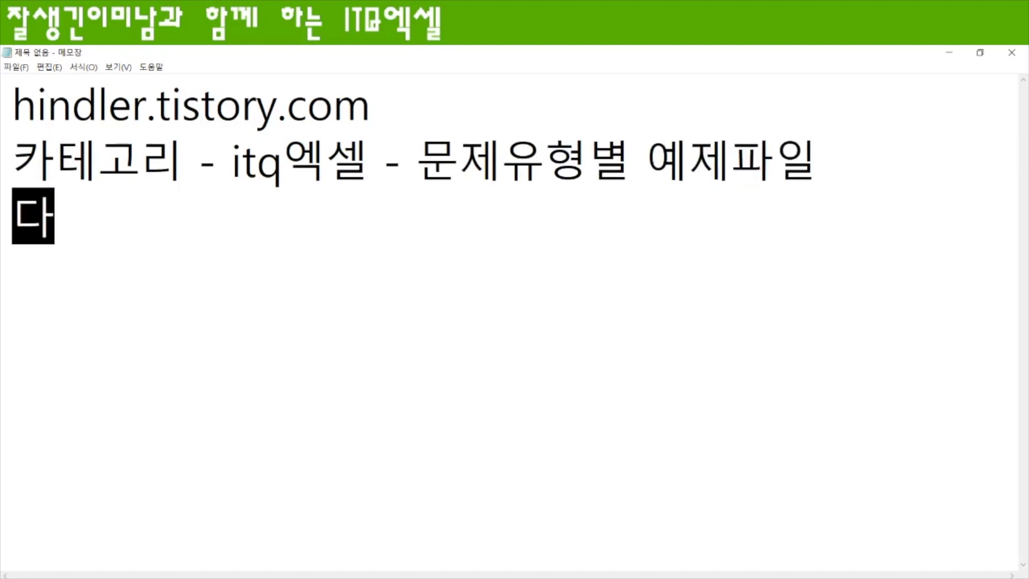
pyautogui.write('운로드 압축을')
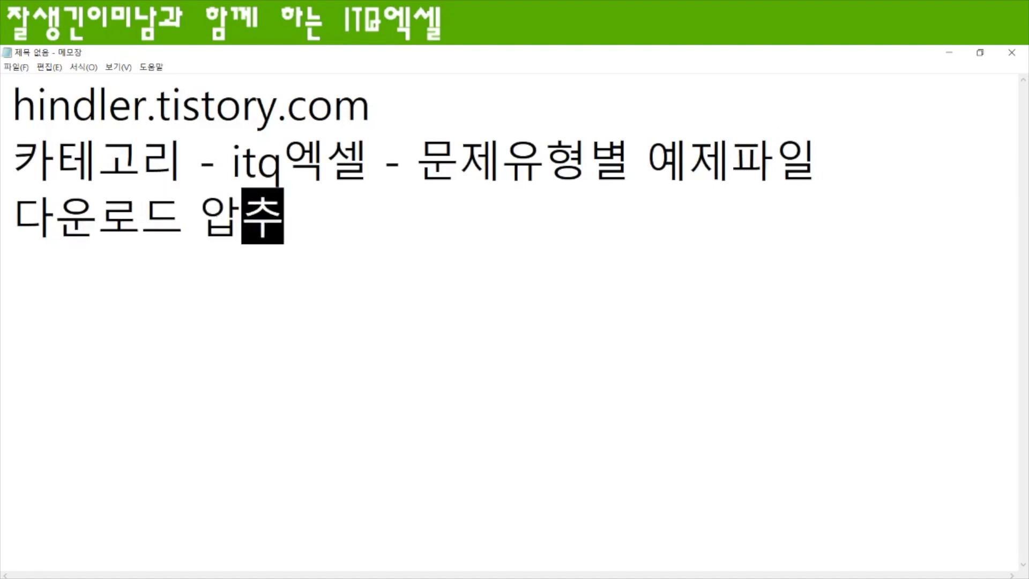
pyautogui.write(' 푸시고 연')
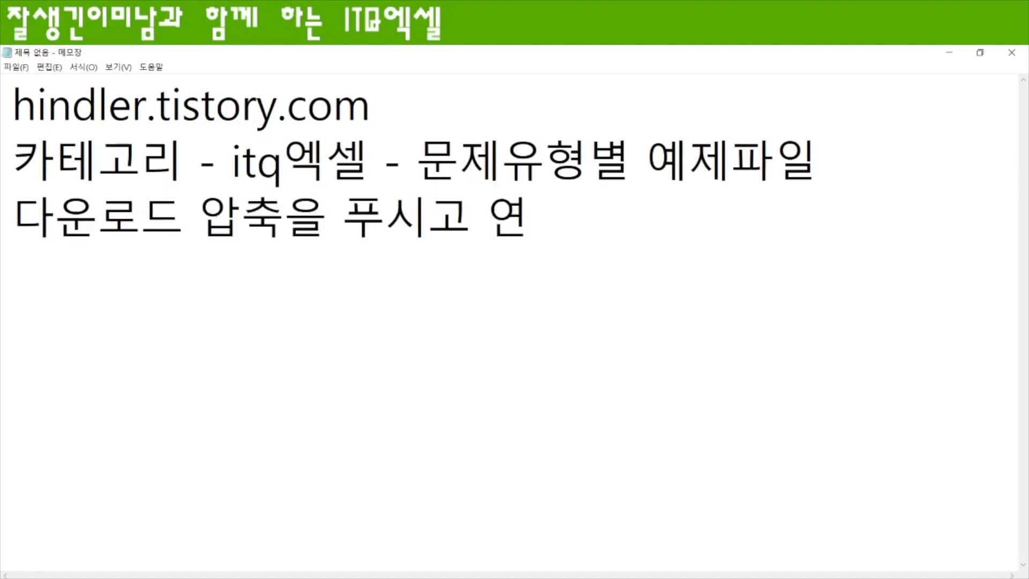
pyautogui.write('습을 하시는거예요')
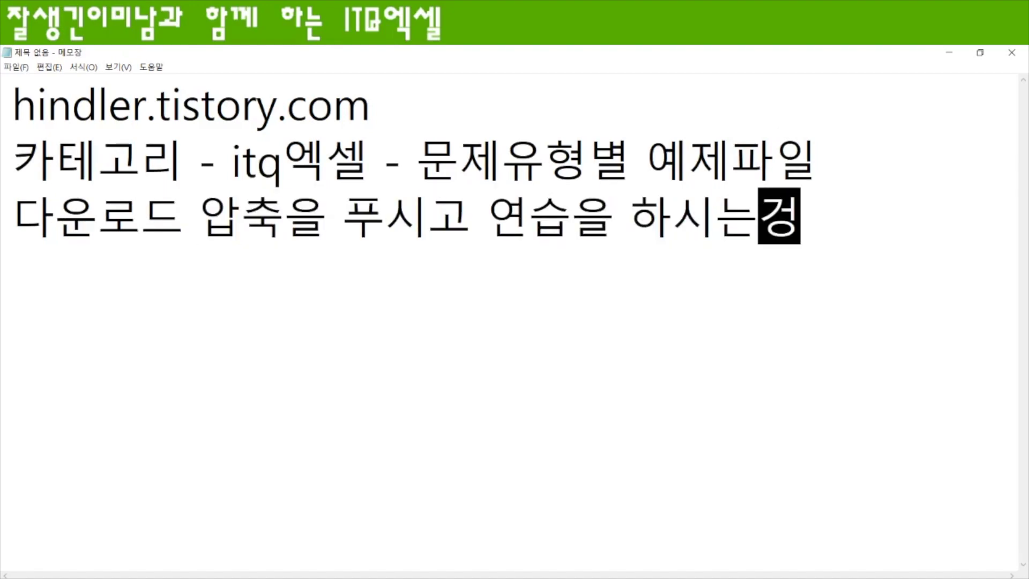
pyautogui.write('.')
pyautogui.press('Return')
pyautogui.press('Return')
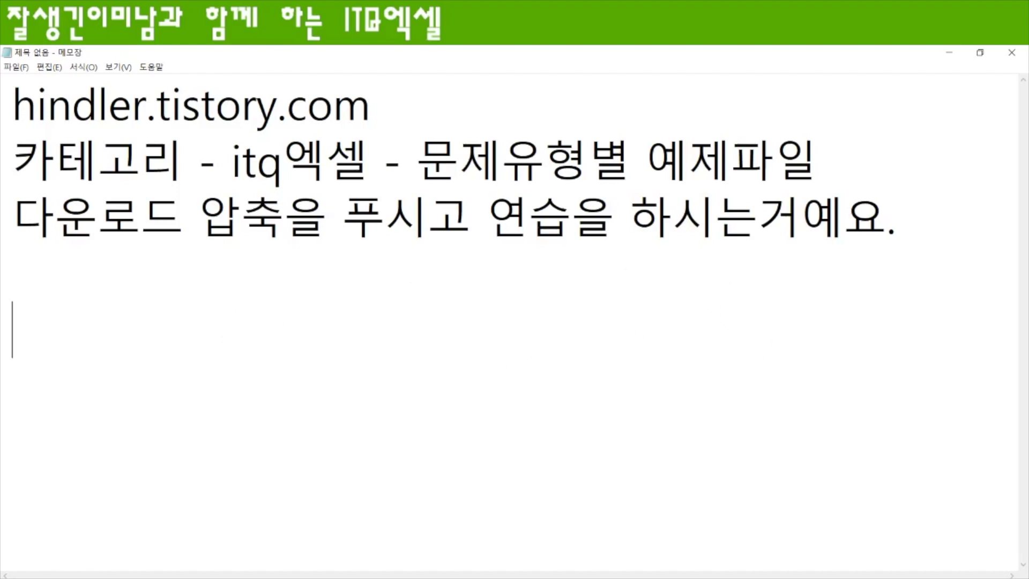
# Step: Switch to Chrome and search Google for the blog 잘생긴이미남
pyautogui.hotkey('alt', 'Tab')
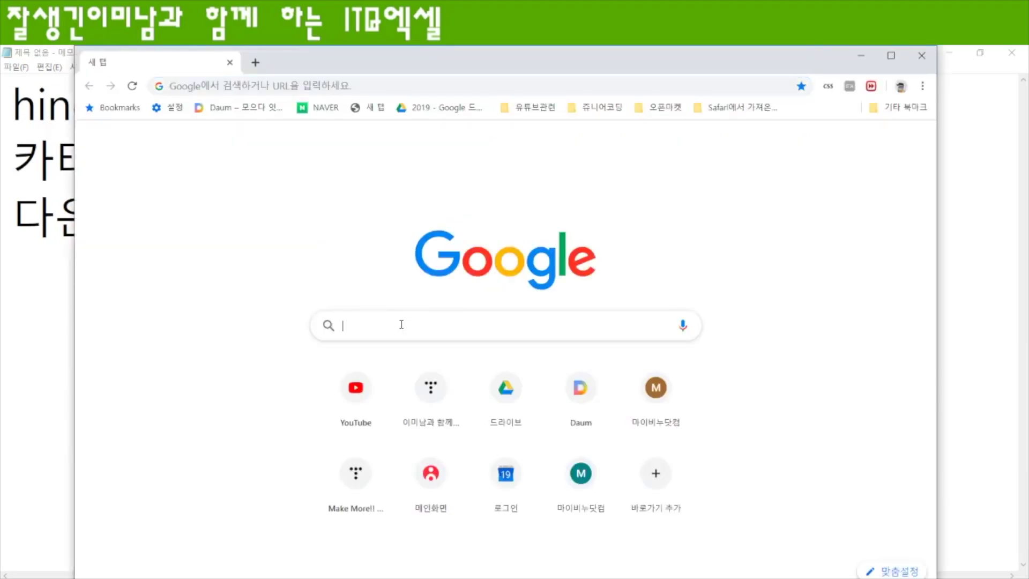
pyautogui.write('잘생ㄱ')
pyautogui.write('긴이미나')
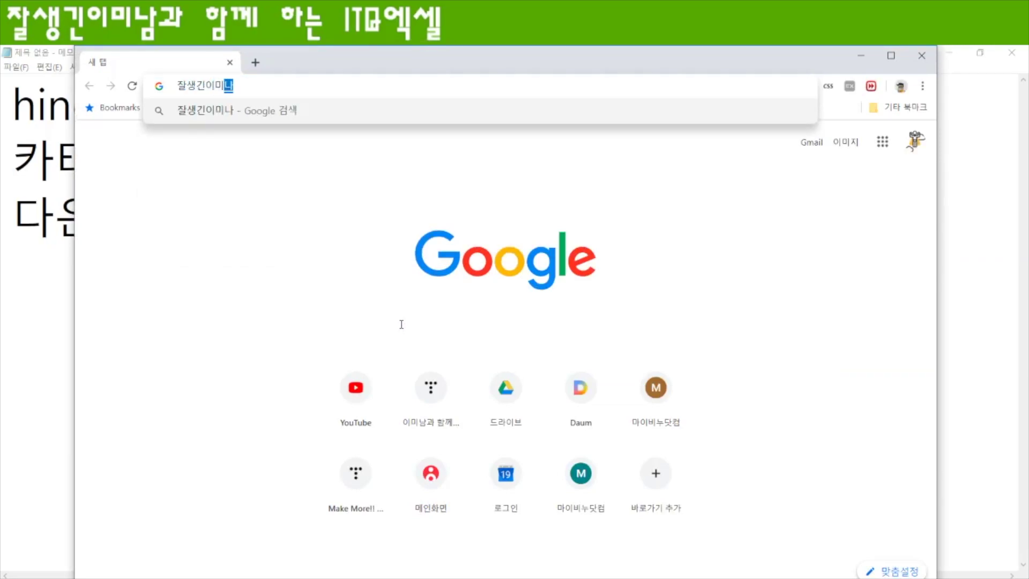
pyautogui.write('ㅁ')
pyautogui.press('Return')
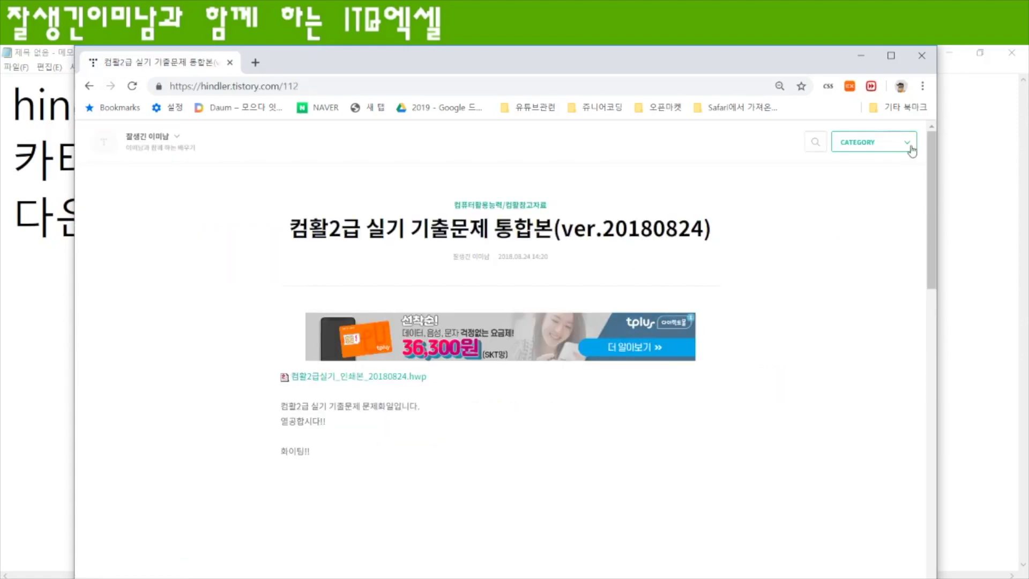
# Step: Go to the blog's ITQ엑셀 category and open the post "문제유형별 예제화일 - 엑셀"
pyautogui.click(910, 145)
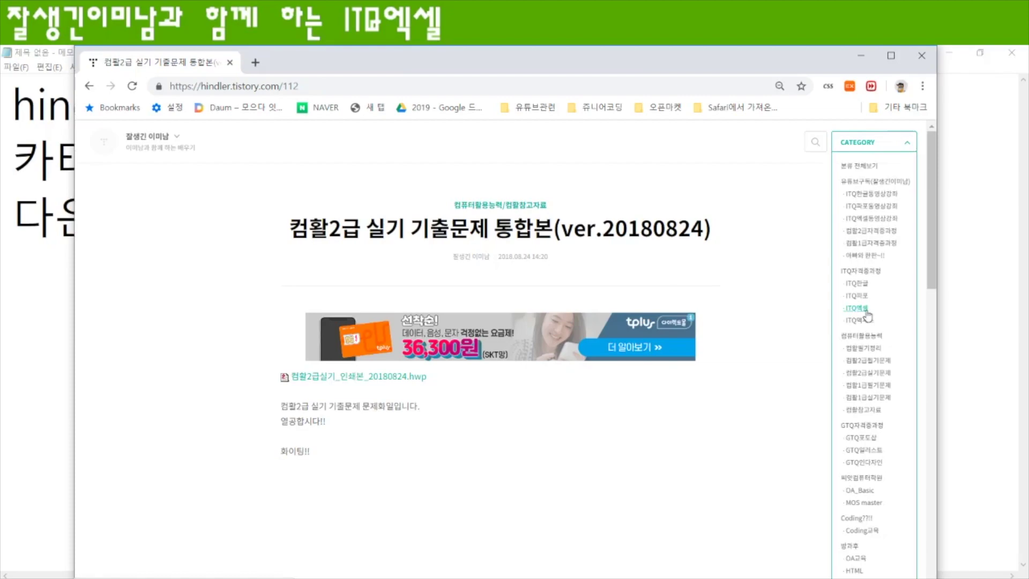
pyautogui.click(856, 308)
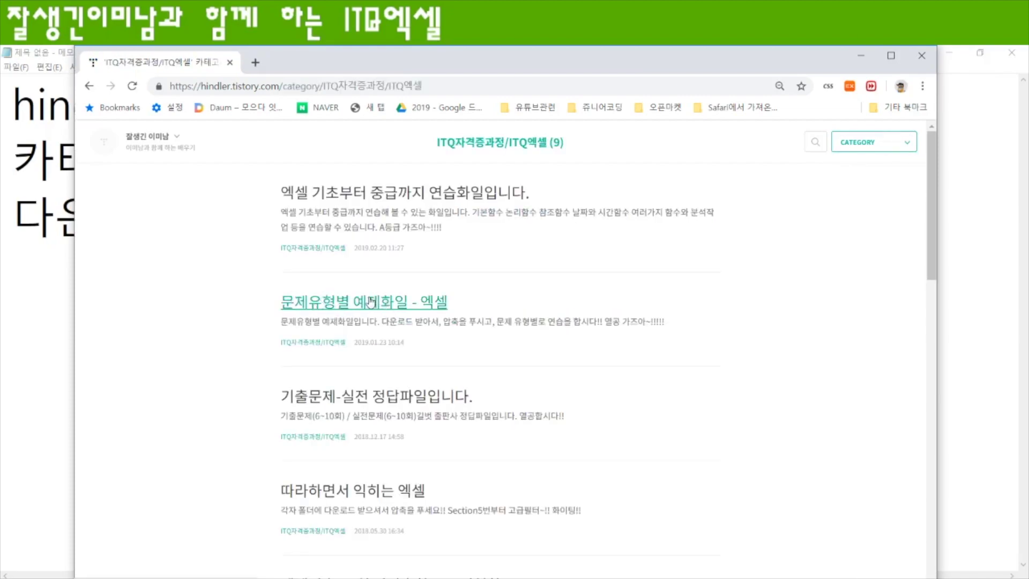
pyautogui.click(355, 306)
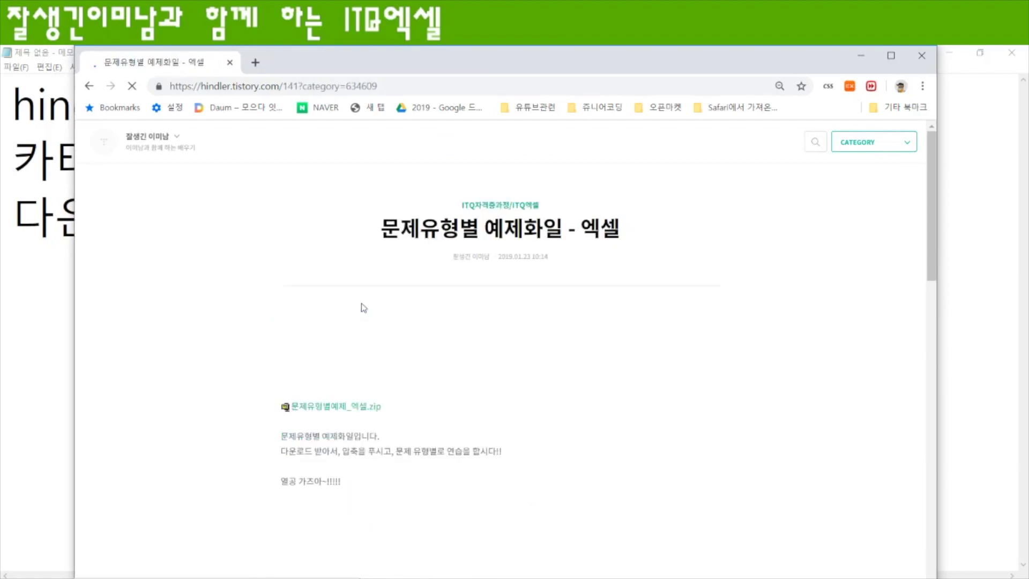
pyautogui.click(906, 149)
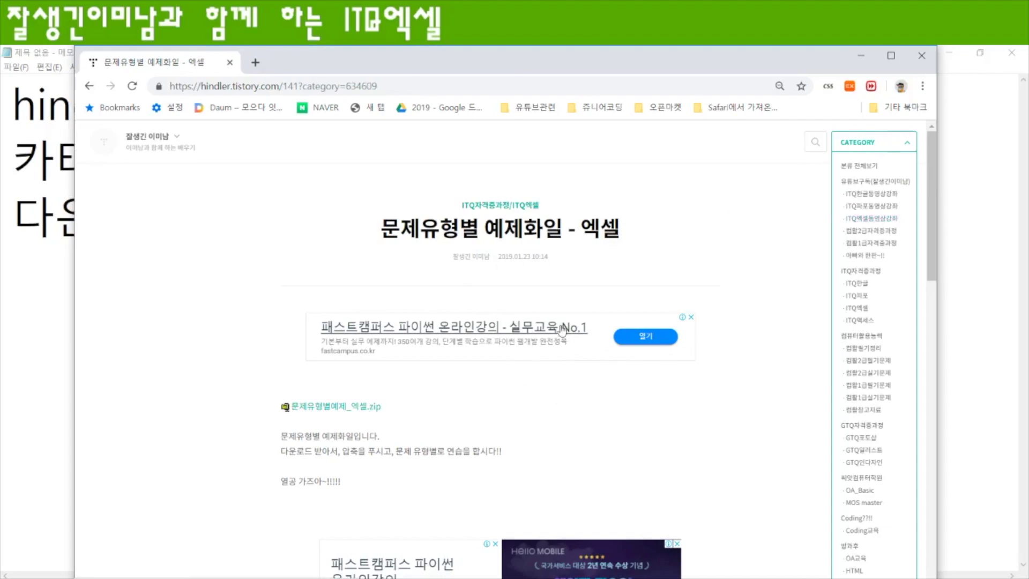
# Step: Download 문제유형별예제_엑셀.zip from the post and save it in the ITQ엑셀 folder within 방송작업 on the desktop
pyautogui.click(326, 411)
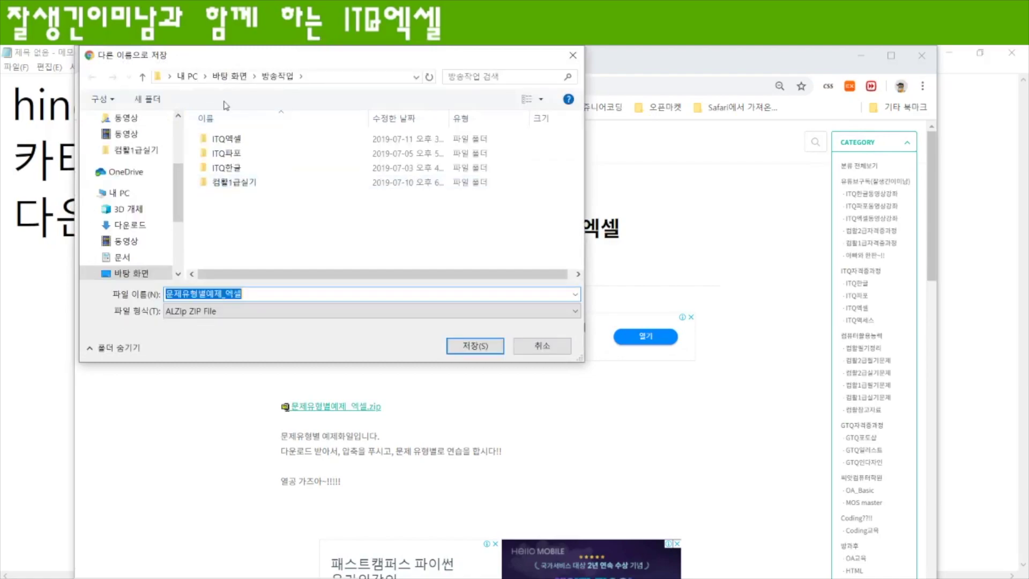
pyautogui.scroll(5, 152, 156)
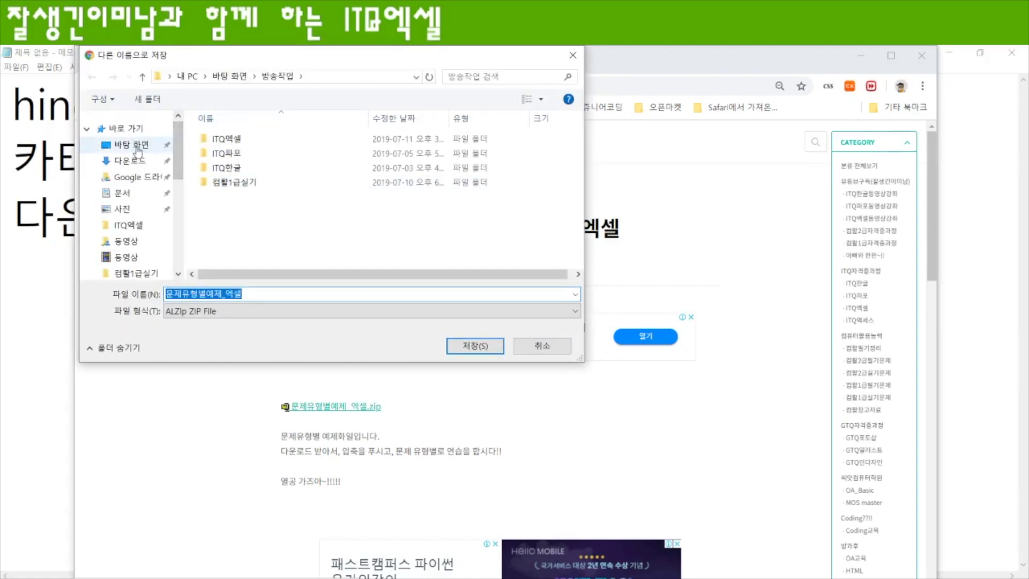
pyautogui.click(140, 145)
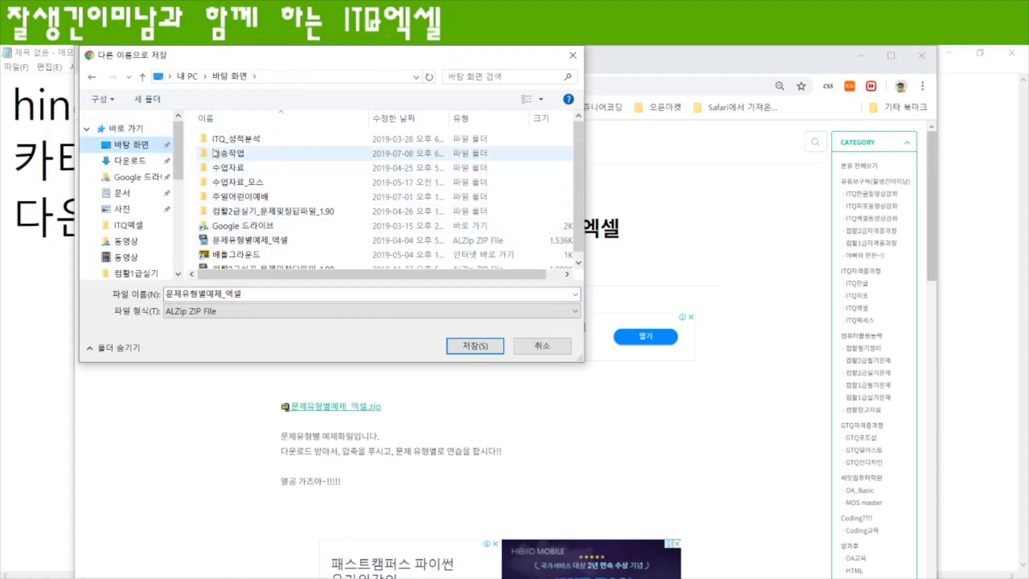
pyautogui.doubleClick(229, 155)
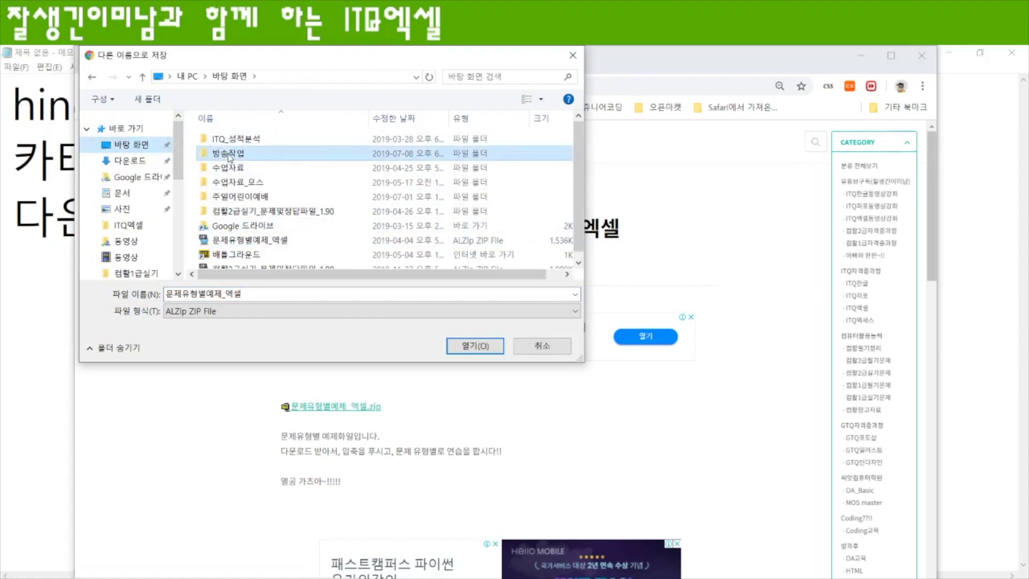
pyautogui.doubleClick(235, 140)
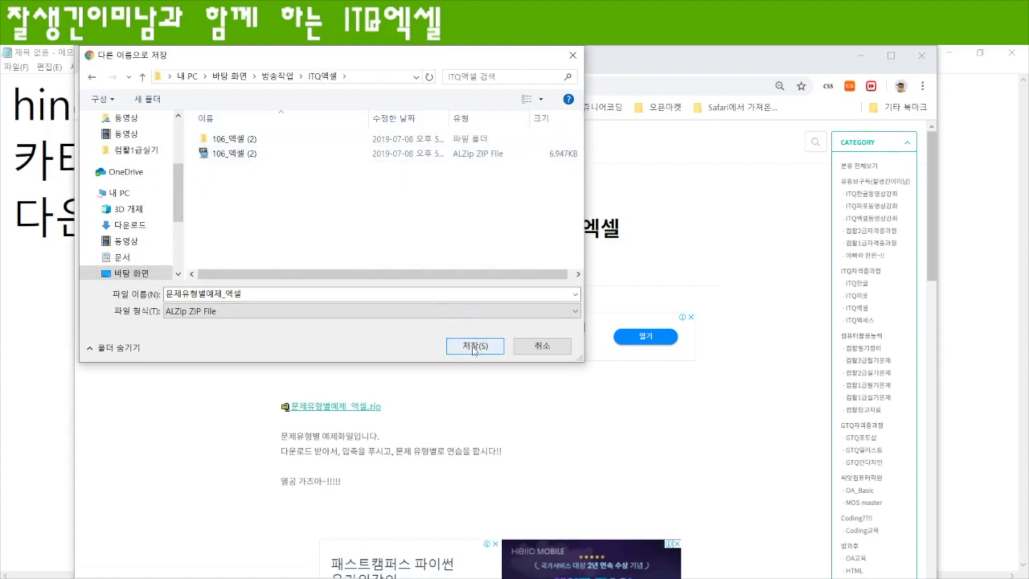
pyautogui.click(474, 348)
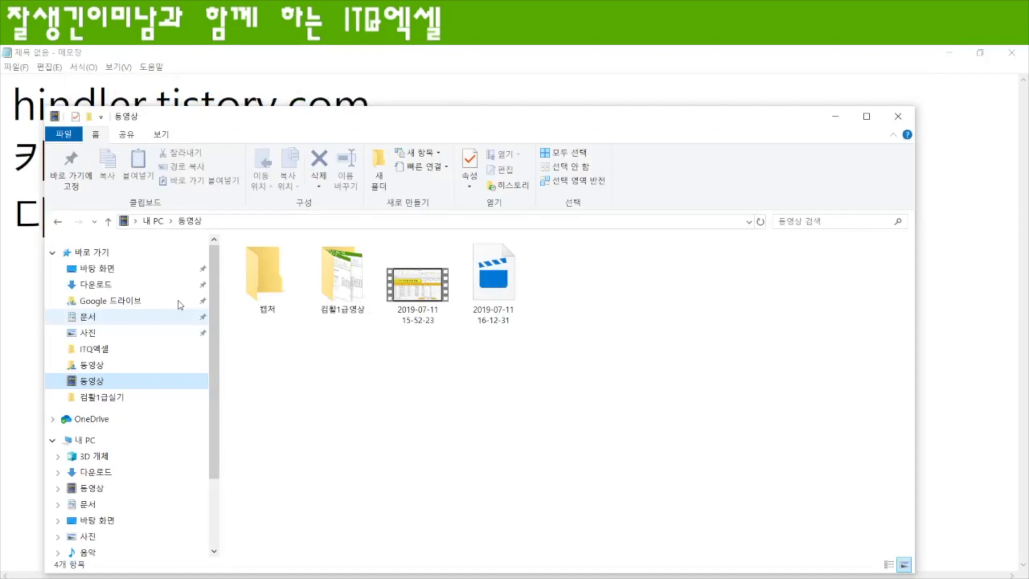
# Step: In File Explorer, open the ITQ엑셀 folder inside 방송작업 on the desktop
pyautogui.click(97, 268)
pyautogui.doubleClick(320, 279)
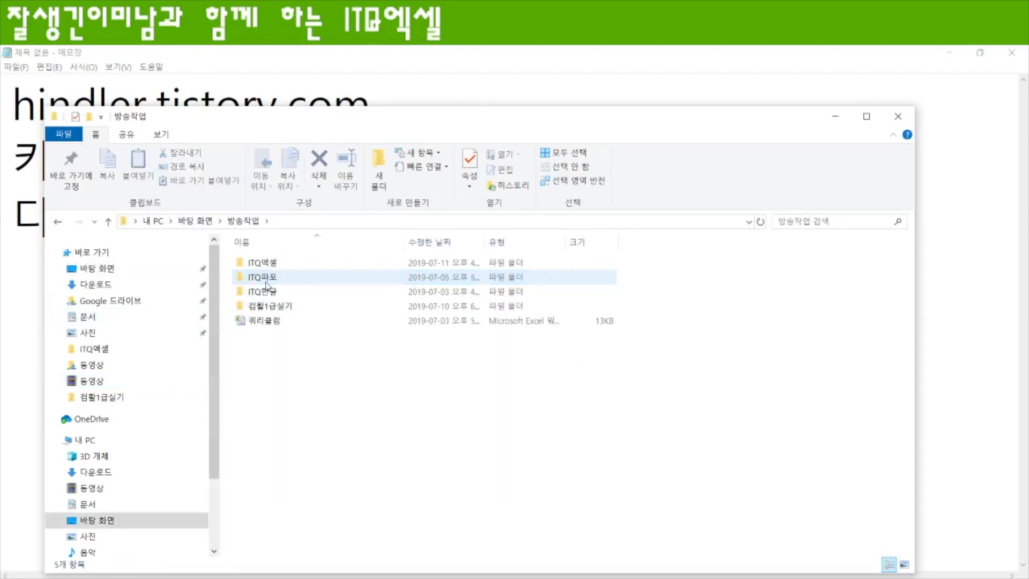
pyautogui.doubleClick(262, 263)
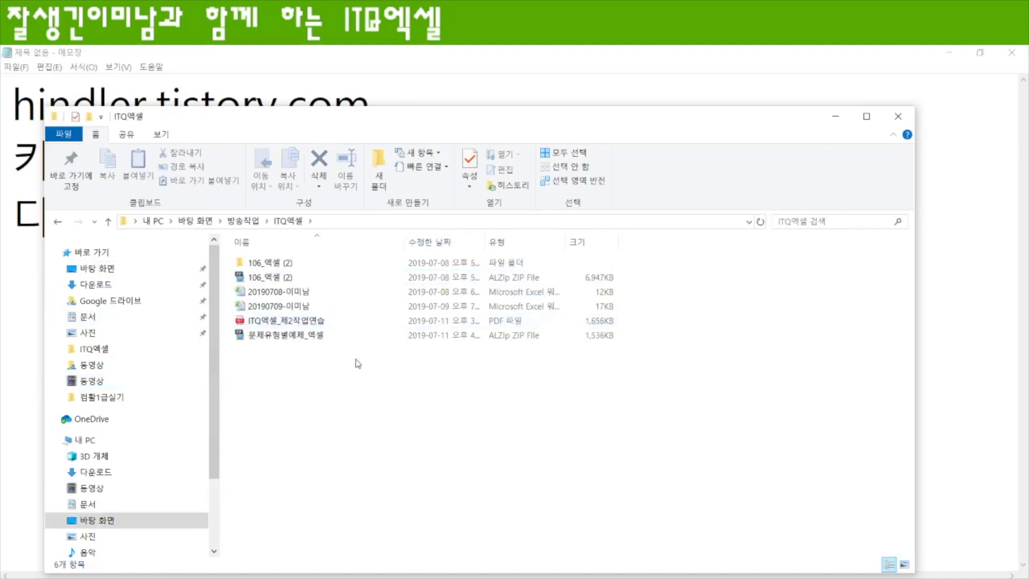
# Step: Extract the 문제유형별예제_엑셀 archive into a subfolder of the same name with ALZip
pyautogui.click(279, 338)
pyautogui.doubleClick(278, 337)
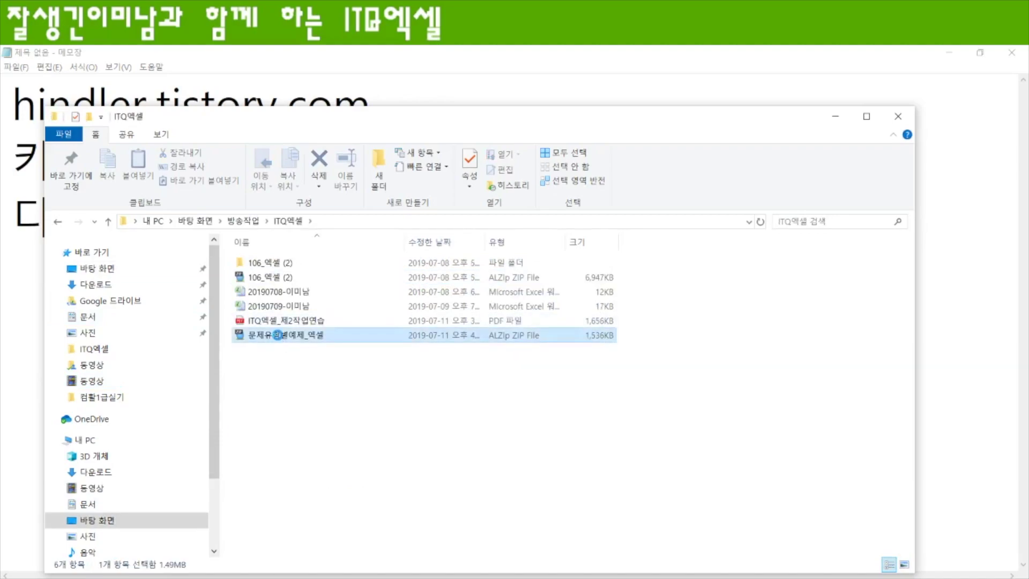
pyautogui.rightClick(277, 335)
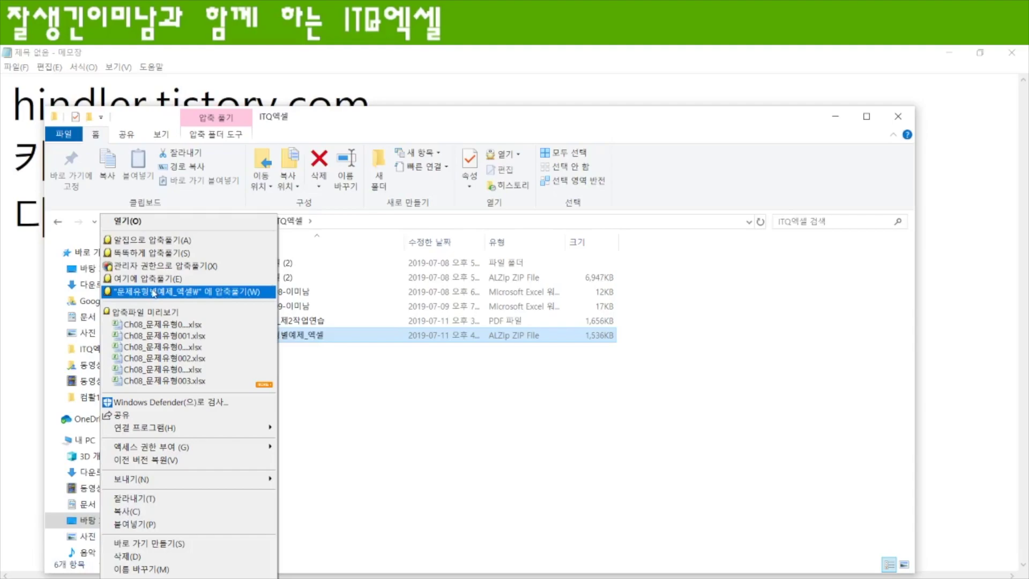
pyautogui.click(154, 293)
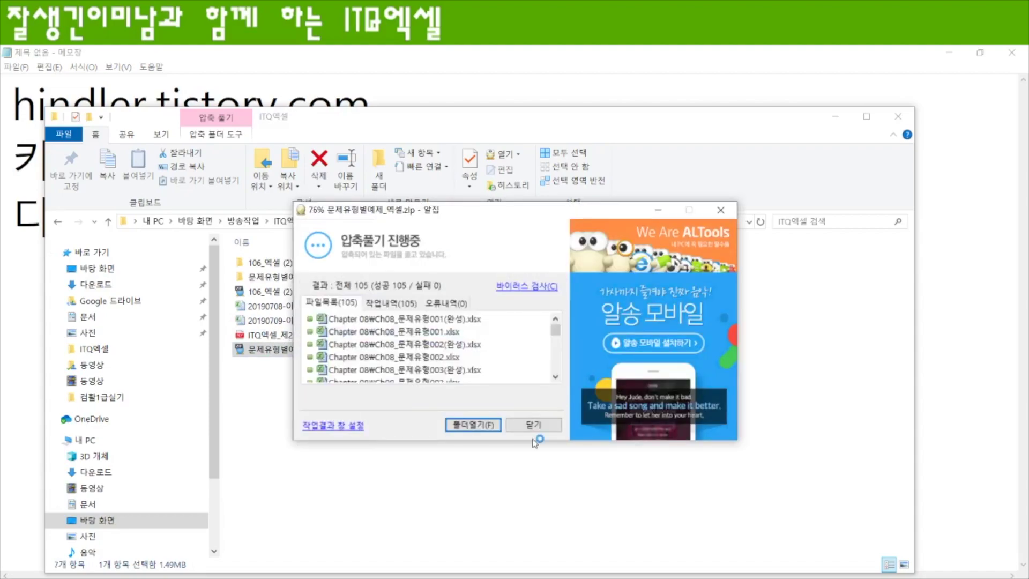
pyautogui.click(474, 426)
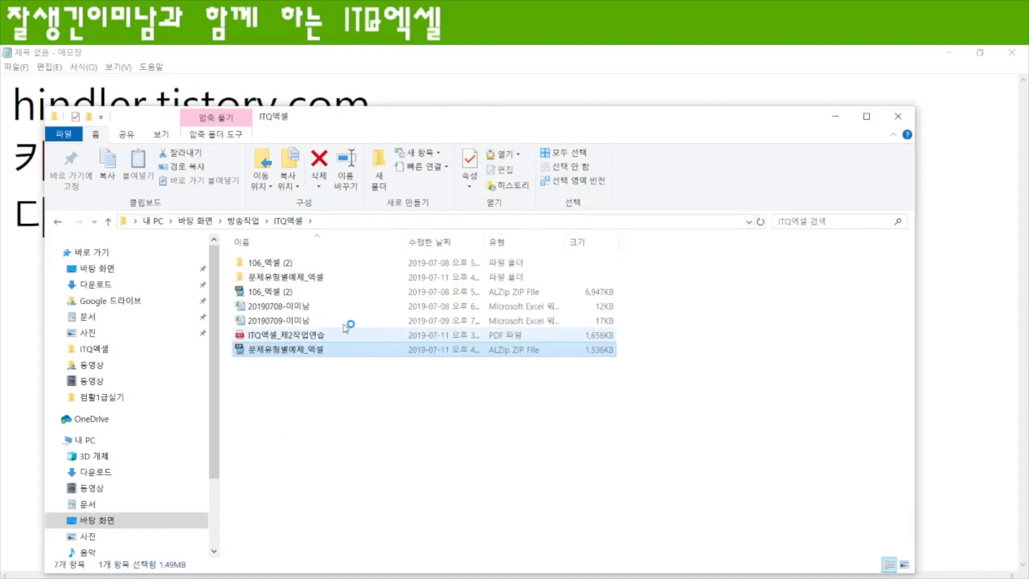
# Step: Open the extracted 문제유형별예제_엑셀 folder and go into its Chapter 03 folder
pyautogui.doubleClick(284, 278)
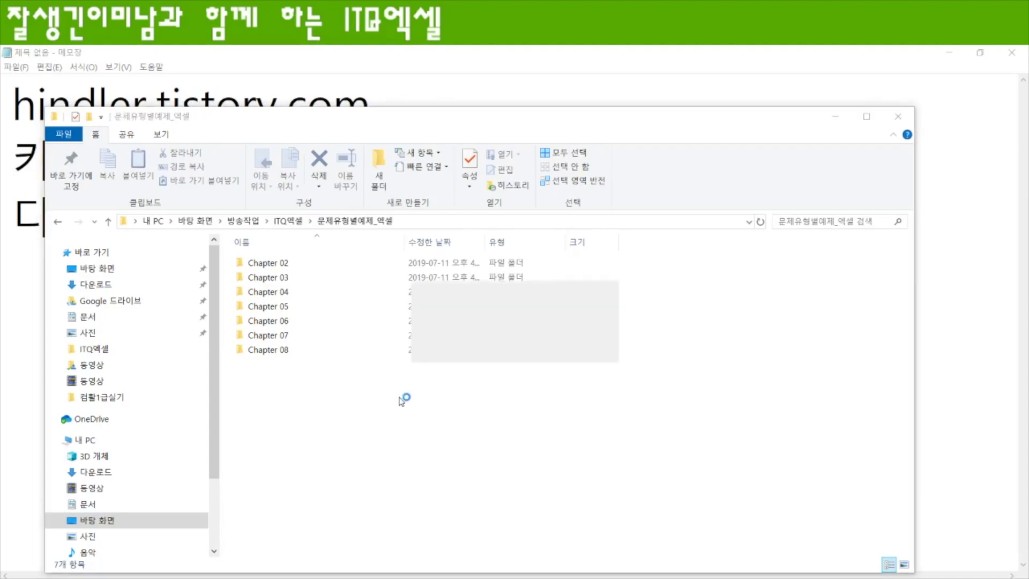
pyautogui.click(268, 277)
pyautogui.press('Return')
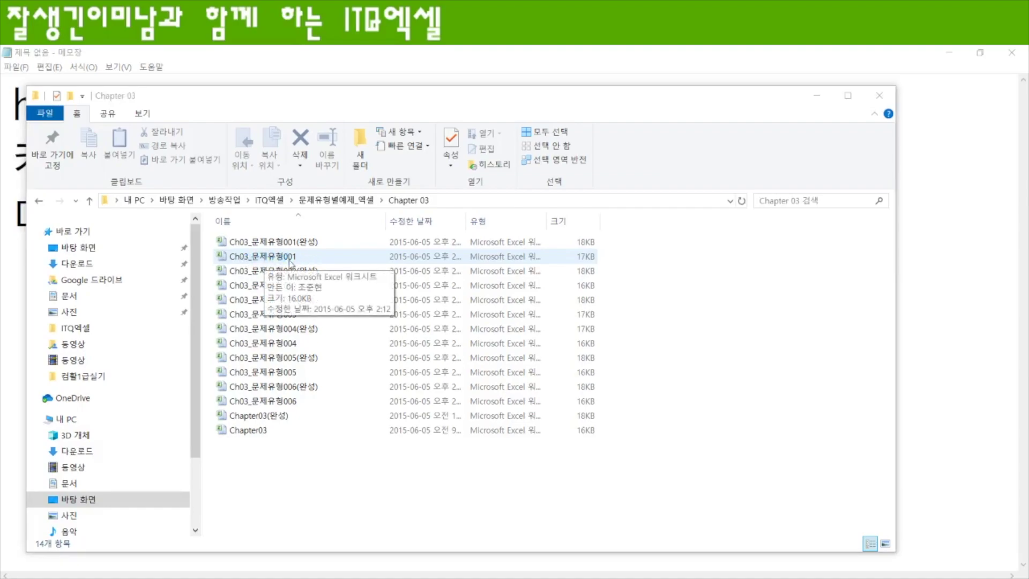
# Step: Open the Ch03_문제유형001 workbook from the Chapter 03 folder
pyautogui.click(268, 261)
pyautogui.doubleClick(268, 257)
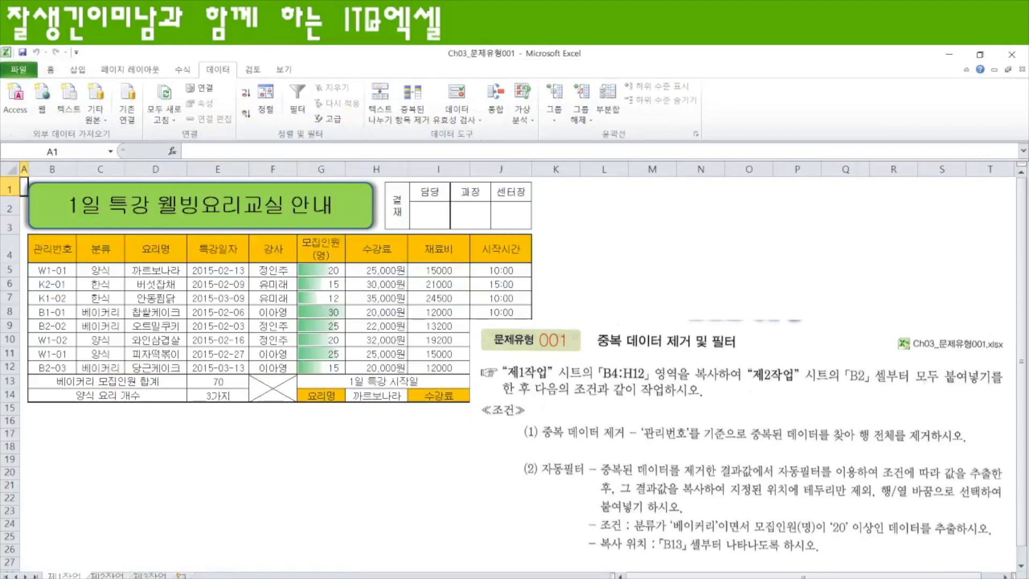
pyautogui.scroll(2, 247, 307)
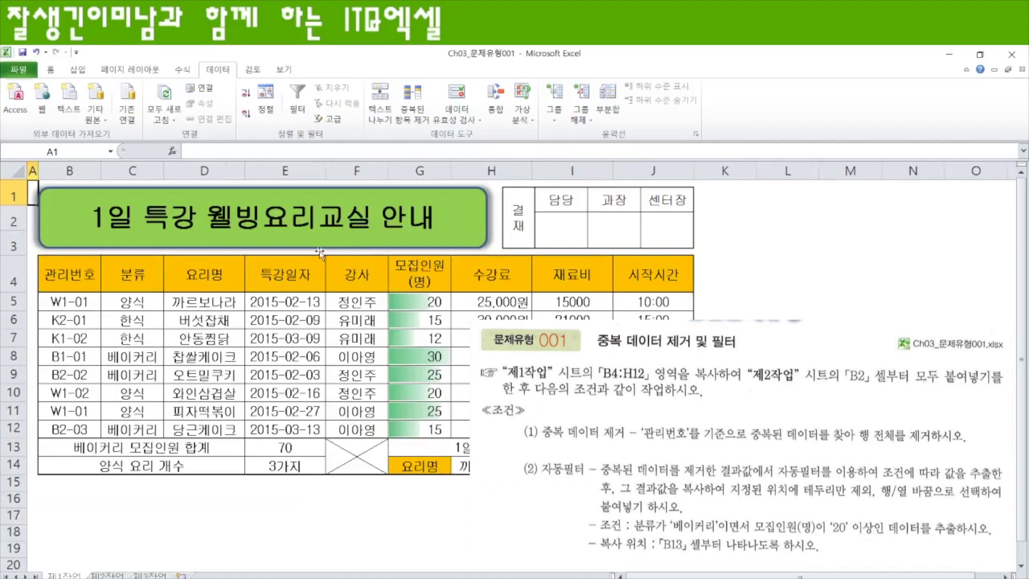
# Step: Copy B4:H12 from the 제1작업 sheet and paste it at B2 of the 제2작업 sheet, keeping the source column widths
pyautogui.click(56, 268)
pyautogui.moveTo(56, 268); pyautogui.dragTo(492, 428)
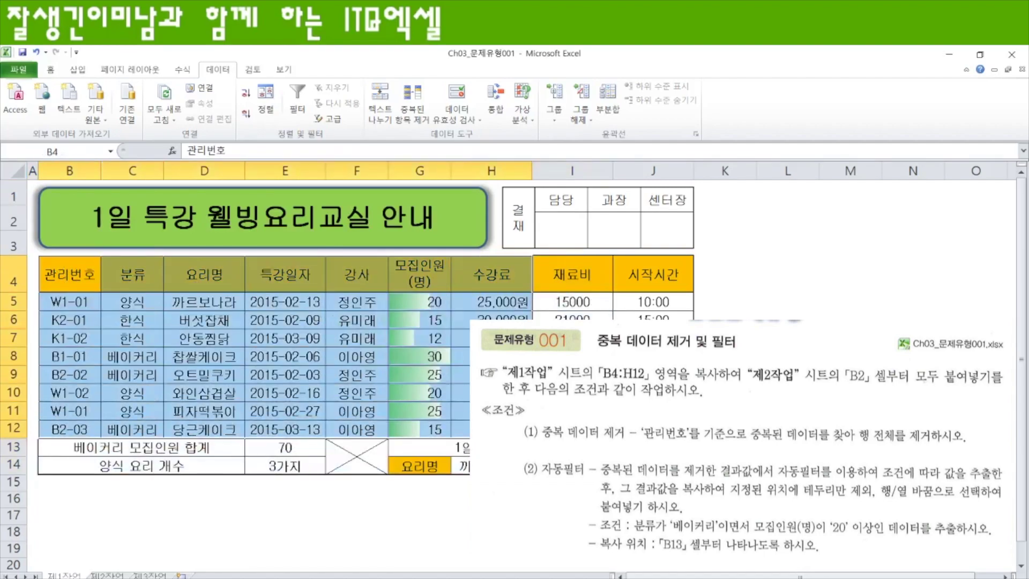
pyautogui.hotkey('ctrl', 'c')
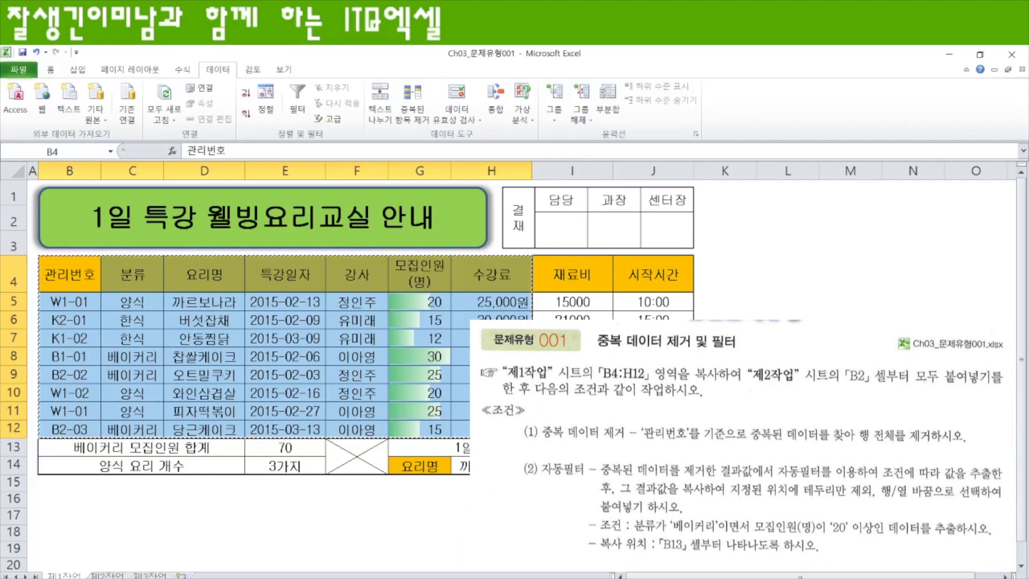
pyautogui.click(108, 575)
pyautogui.click(53, 202)
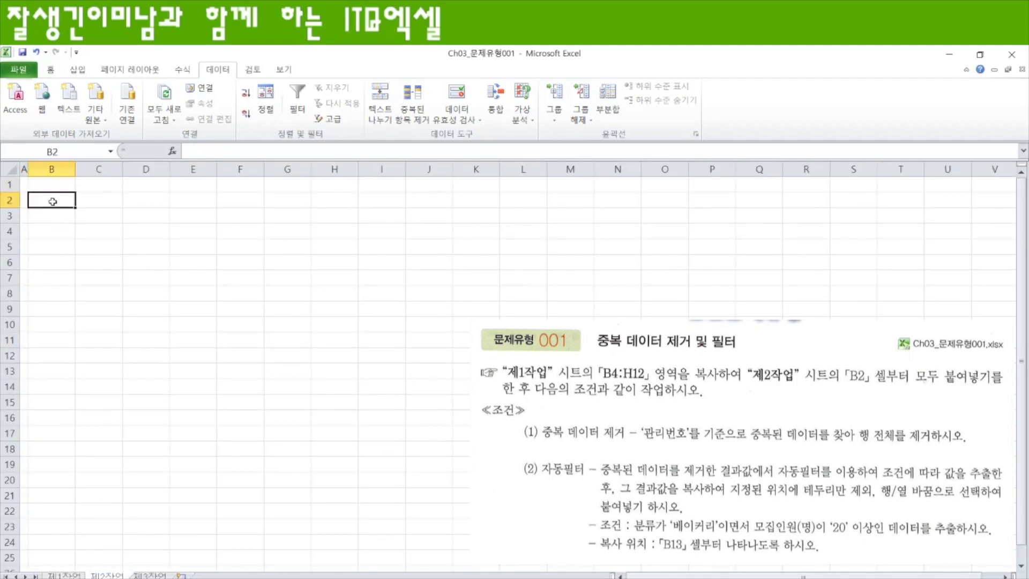
pyautogui.hotkey('ctrl', 'v')
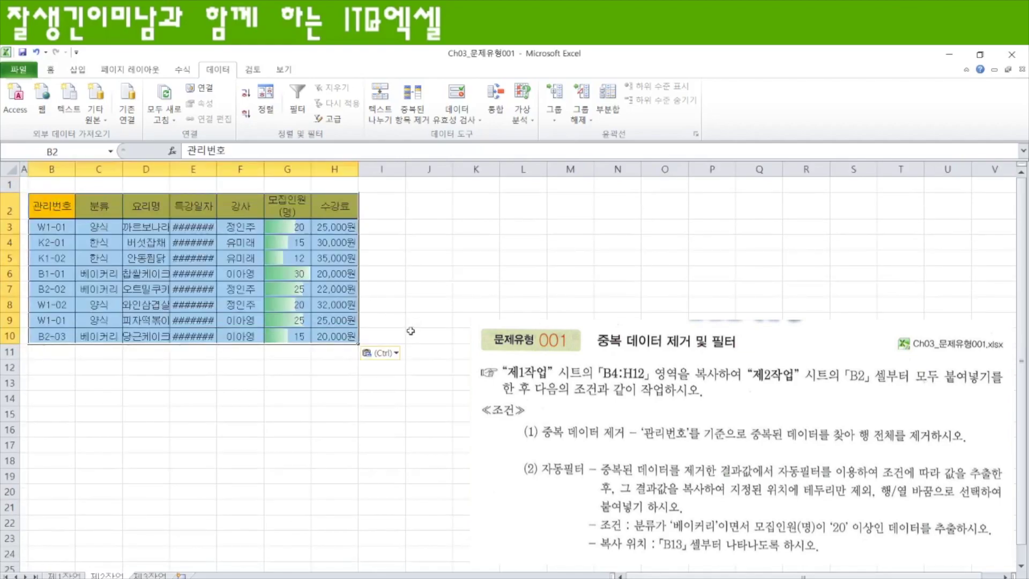
pyautogui.click(397, 354)
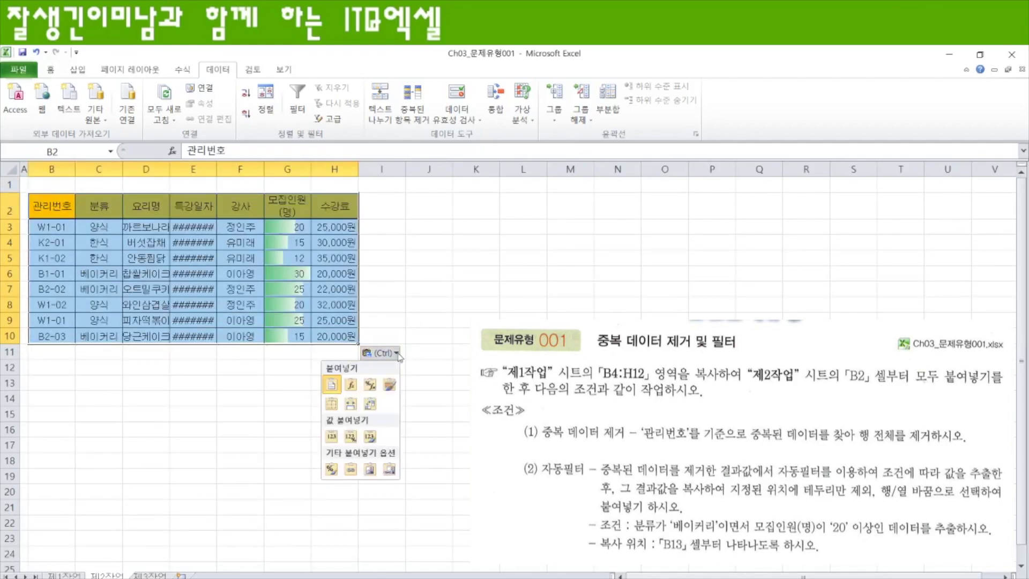
pyautogui.click(351, 404)
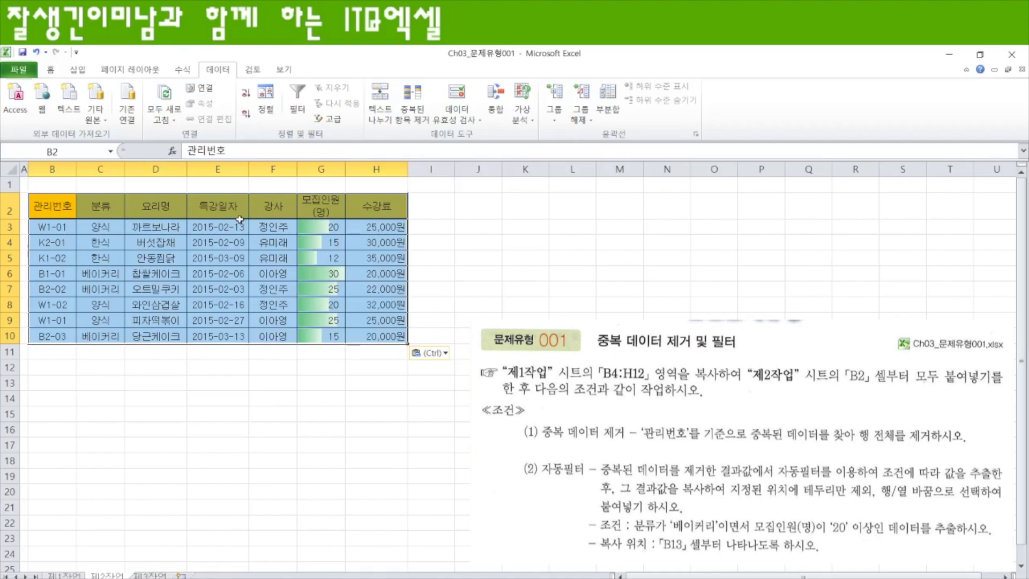
pyautogui.moveTo(54, 225); pyautogui.dragTo(56, 336)
pyautogui.moveTo(61, 227); pyautogui.dragTo(380, 328)
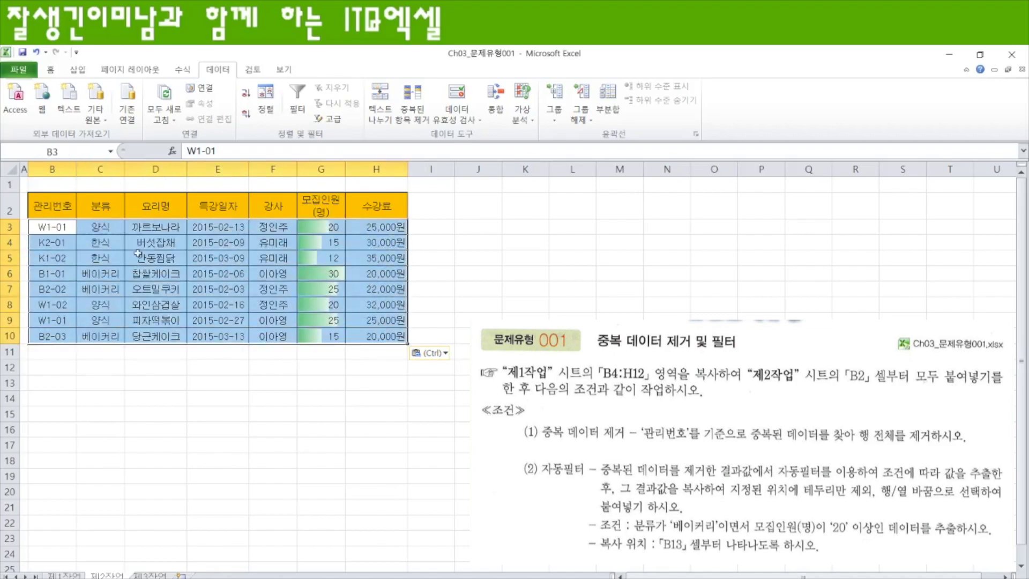
pyautogui.keyDown('ctrl'); pyautogui.scroll(4, 385, 438); pyautogui.keyUp('ctrl')
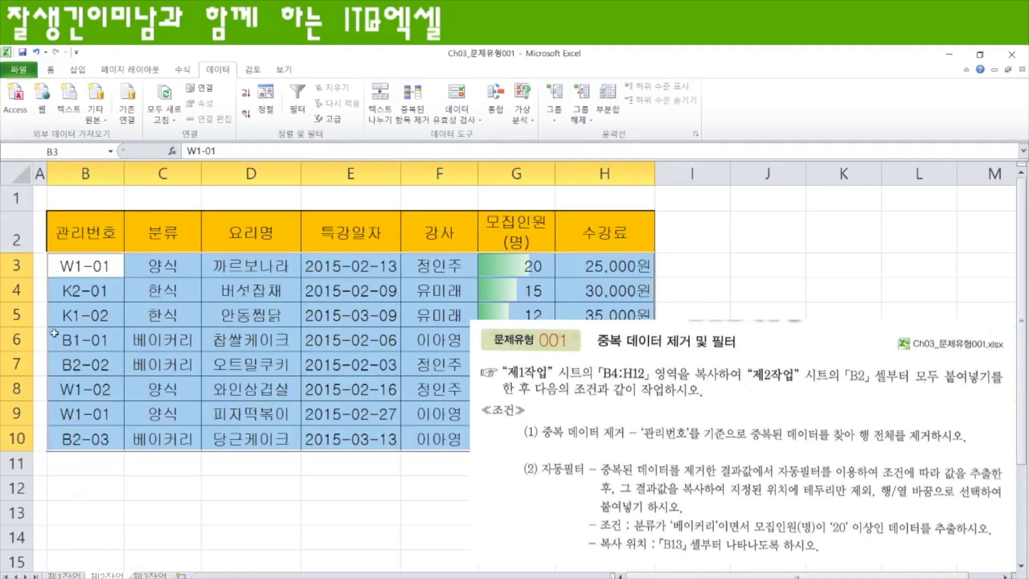
pyautogui.click(173, 493)
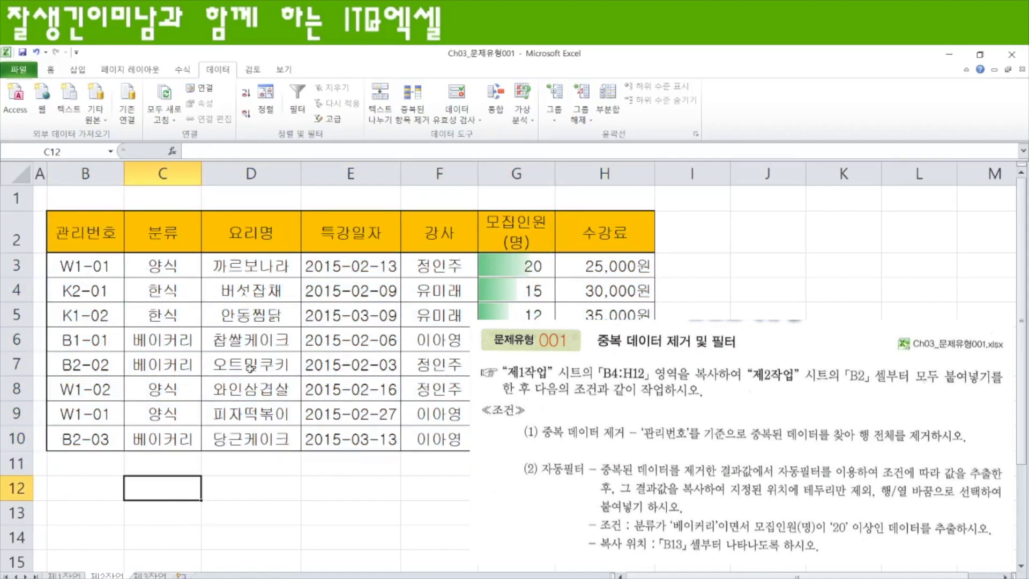
# Step: Remove duplicate rows from the table in B2:H10, comparing only the 관리번호 column
pyautogui.moveTo(85, 230); pyautogui.dragTo(616, 437)
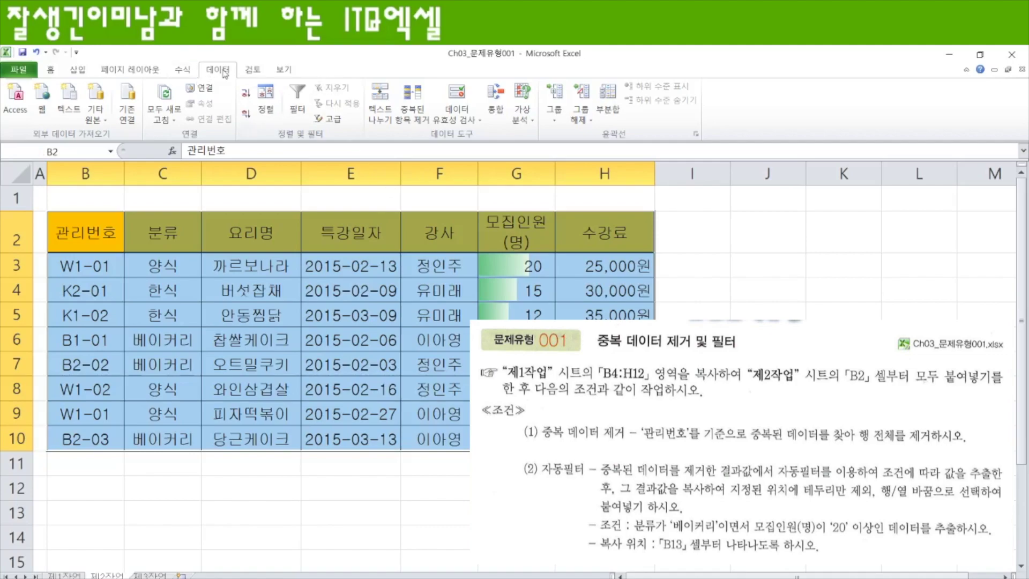
pyautogui.click(411, 105)
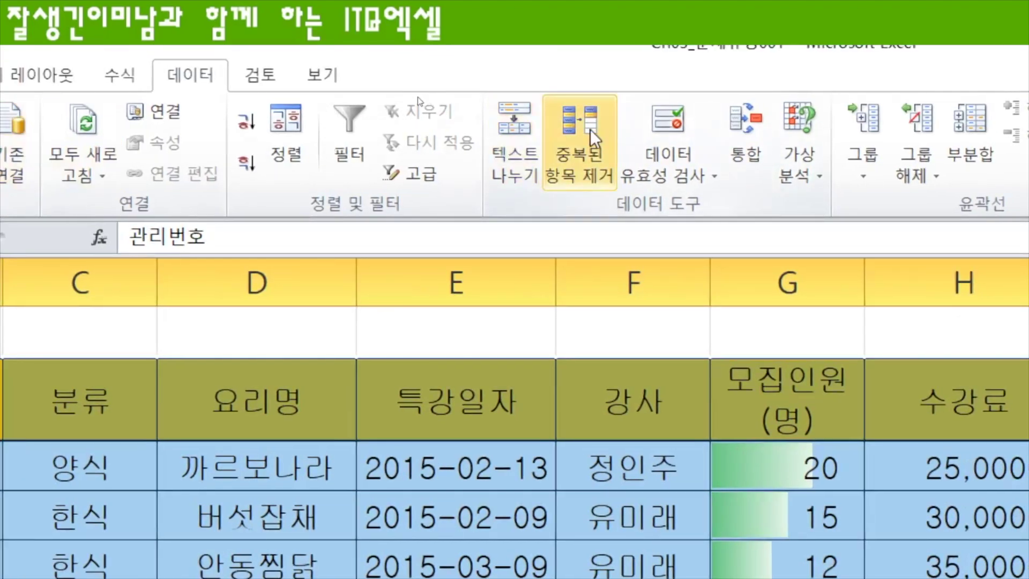
pyautogui.click(584, 128)
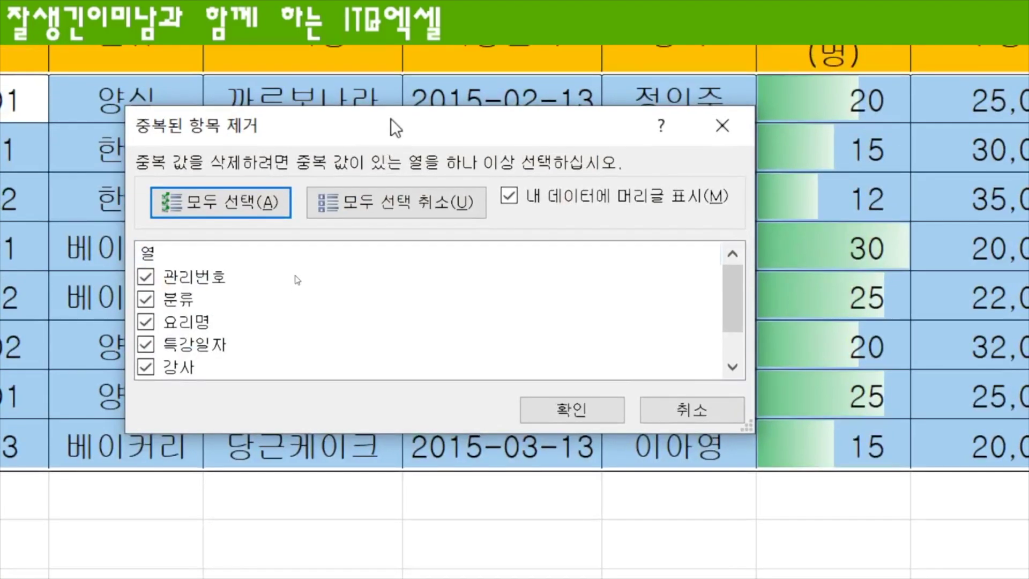
pyautogui.moveTo(659, 252); pyautogui.dragTo(581, 234)
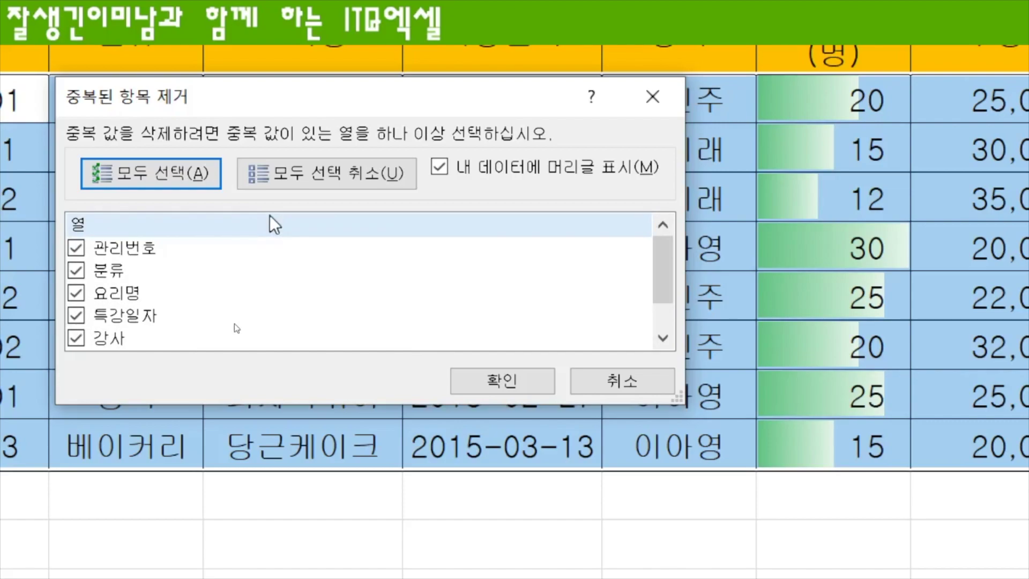
pyautogui.click(327, 172)
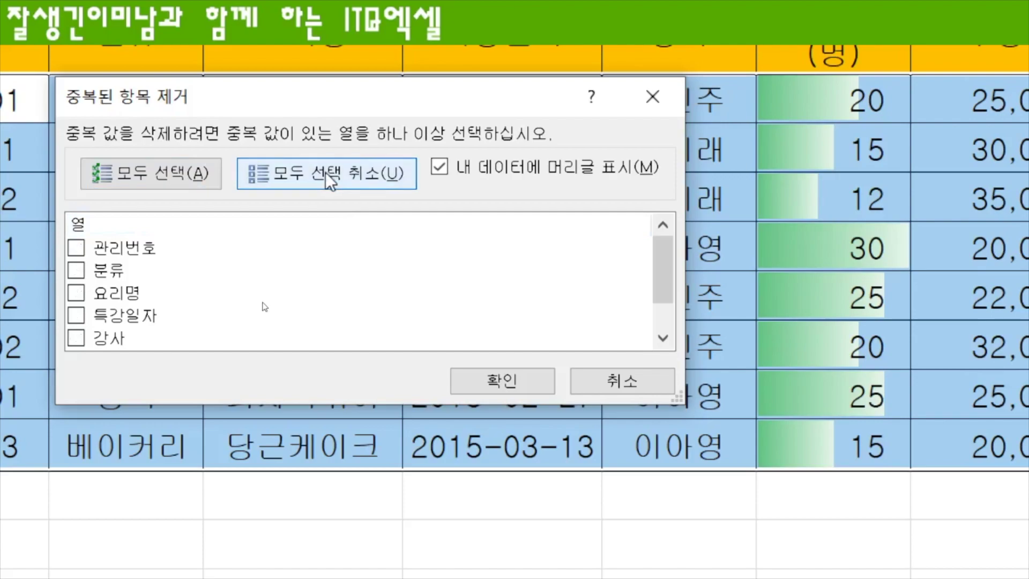
pyautogui.click(78, 247)
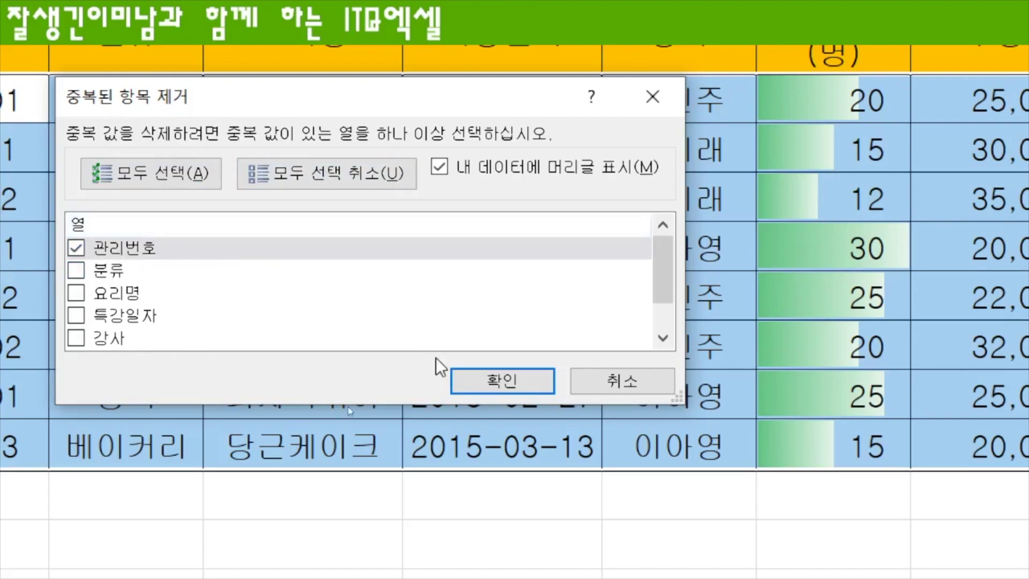
pyautogui.click(507, 382)
pyautogui.moveTo(903, 200); pyautogui.dragTo(558, 163)
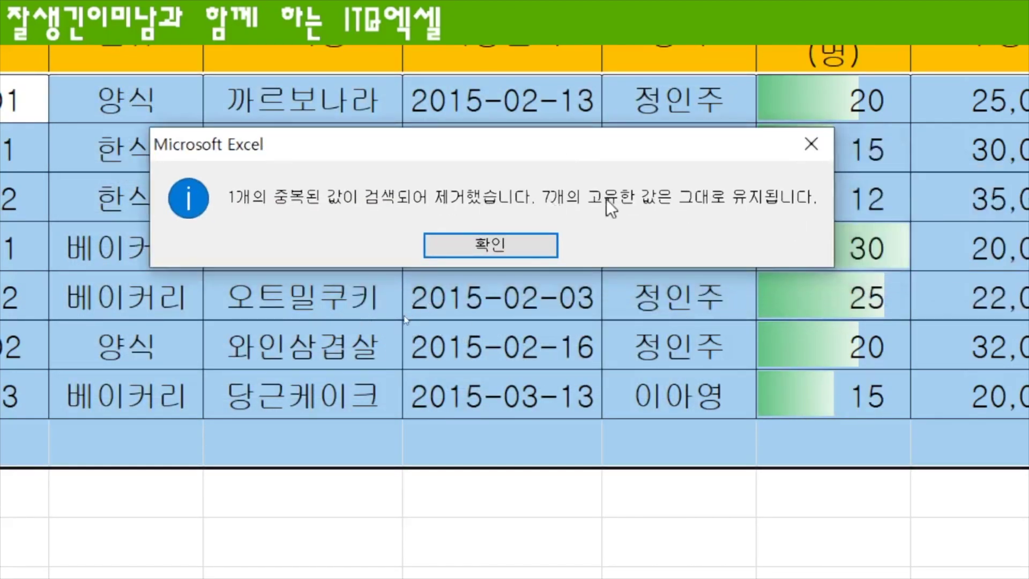
pyautogui.click(494, 246)
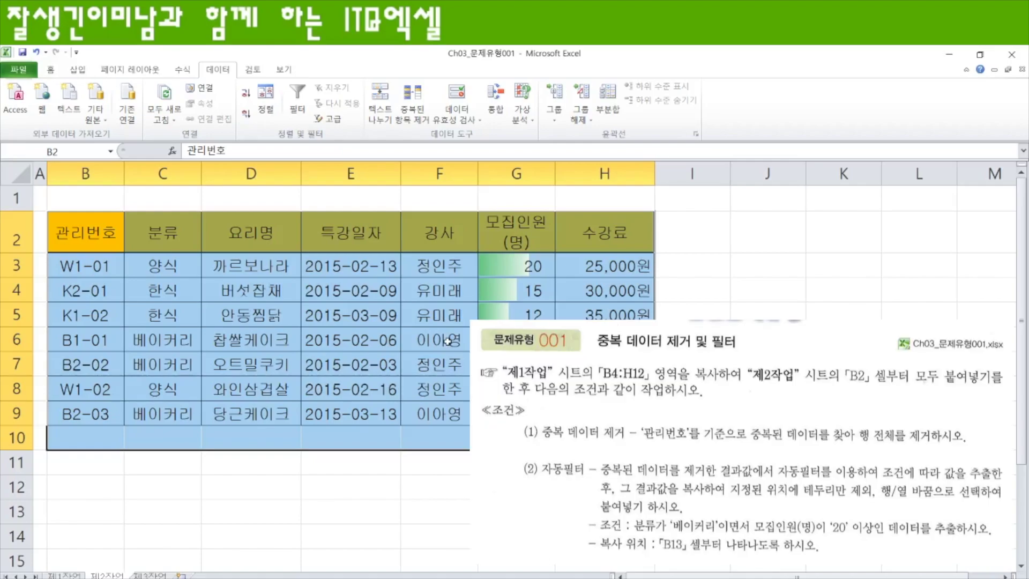
# Step: Turn on AutoFilter for B2:H9 and filter the 분류 column to show only 베이커리
pyautogui.moveTo(100, 239); pyautogui.dragTo(604, 413)
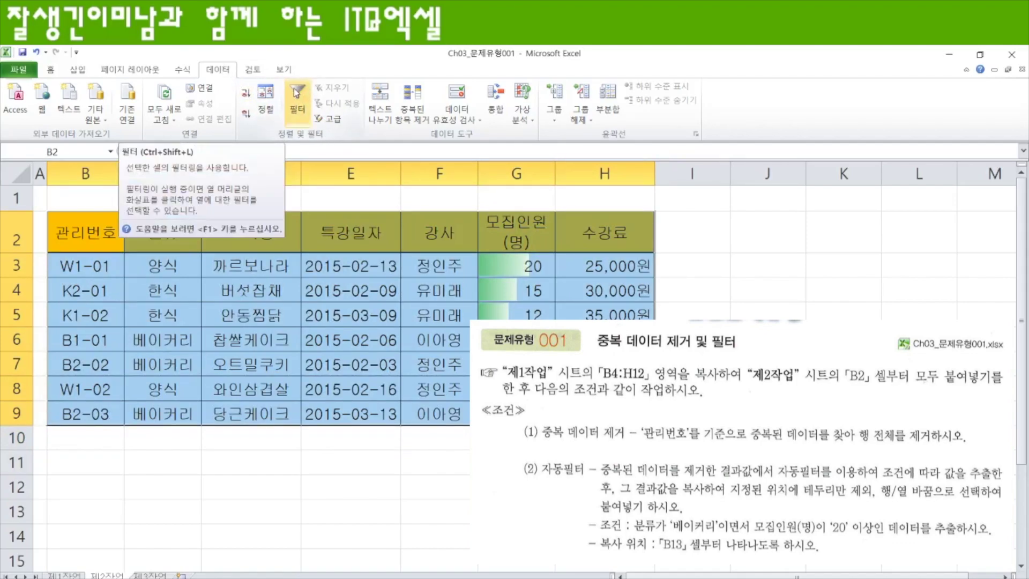
pyautogui.click(298, 96)
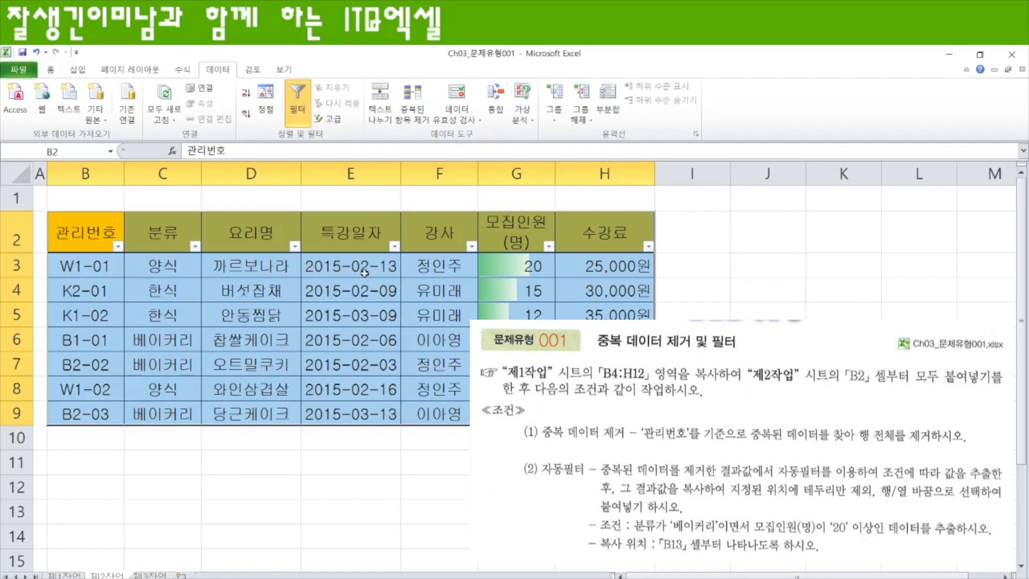
pyautogui.click(196, 246)
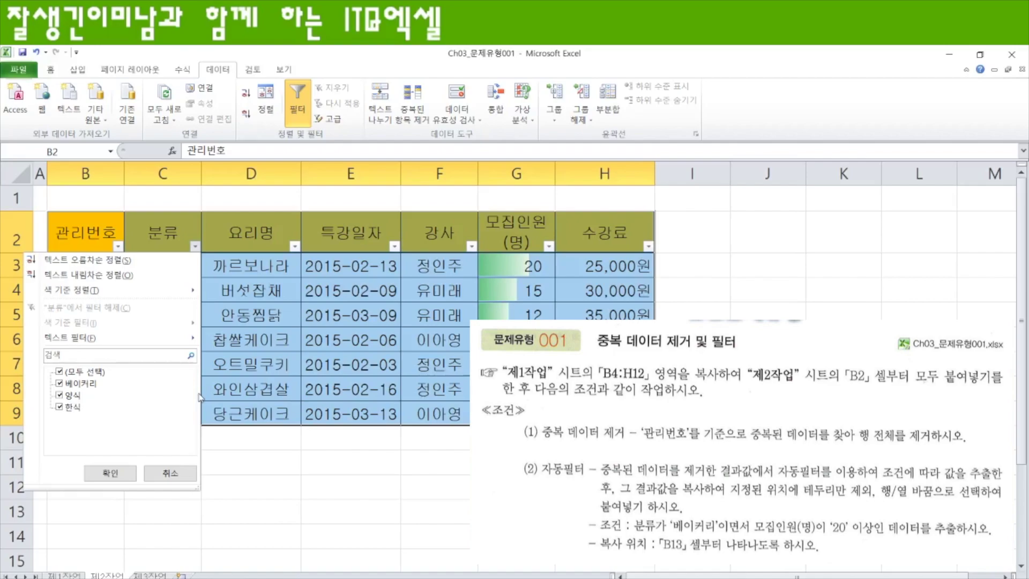
pyautogui.click(60, 395)
pyautogui.click(60, 407)
pyautogui.click(128, 476)
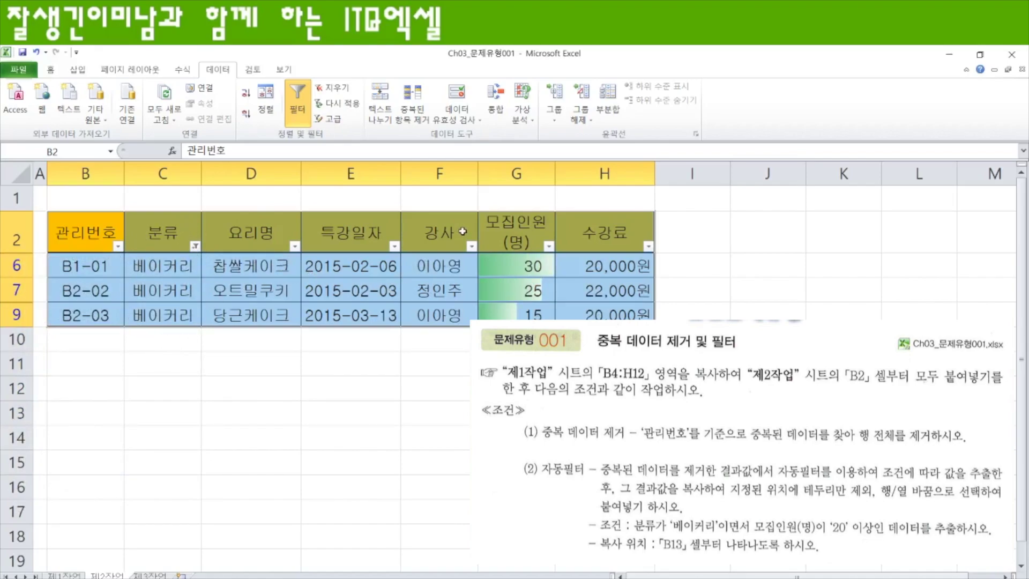
# Step: Filter the 모집인원(명) column for values greater than or equal to 20
pyautogui.click(549, 246)
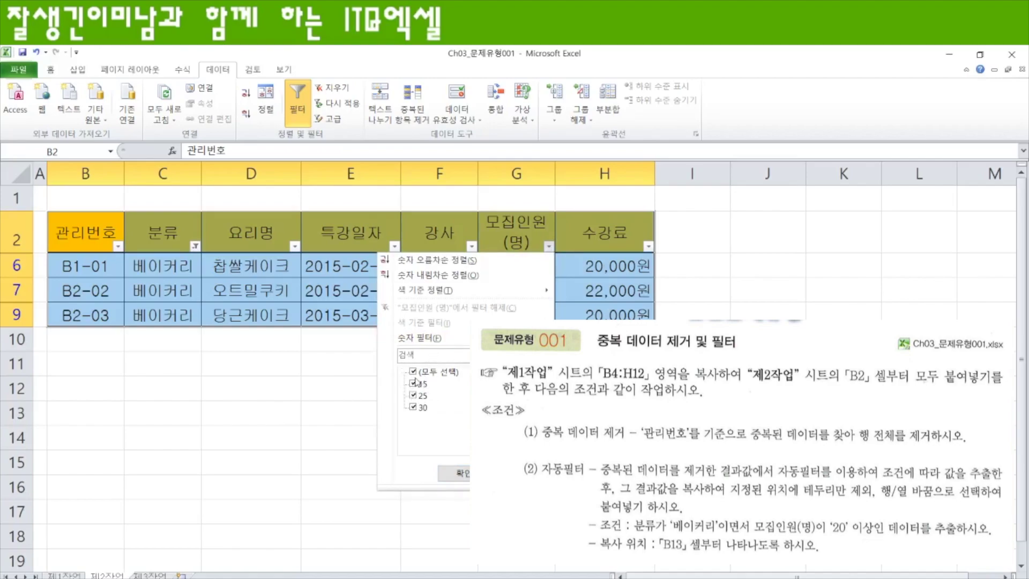
pyautogui.click(418, 338)
pyautogui.moveTo(425, 342)
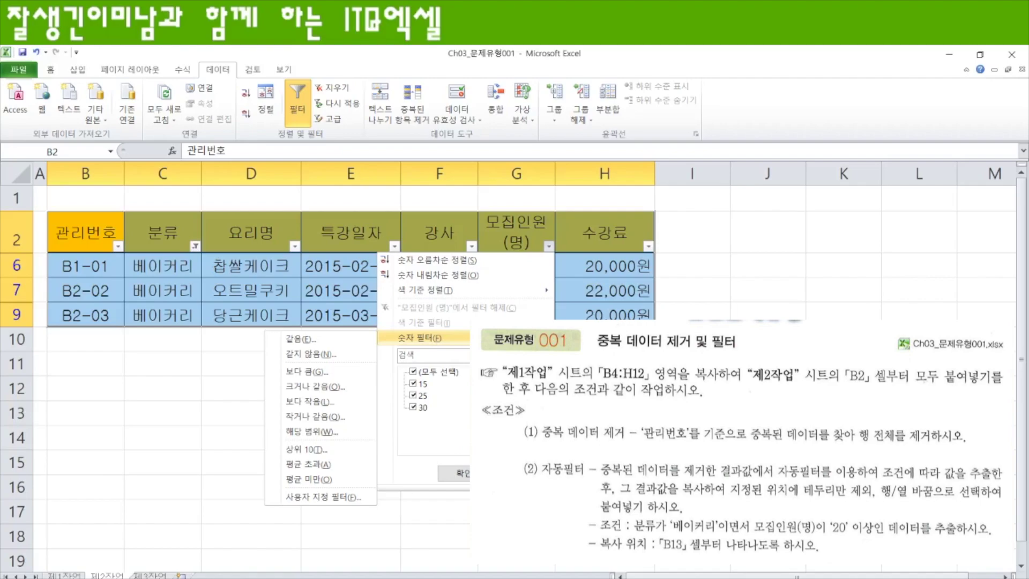
pyautogui.click(317, 386)
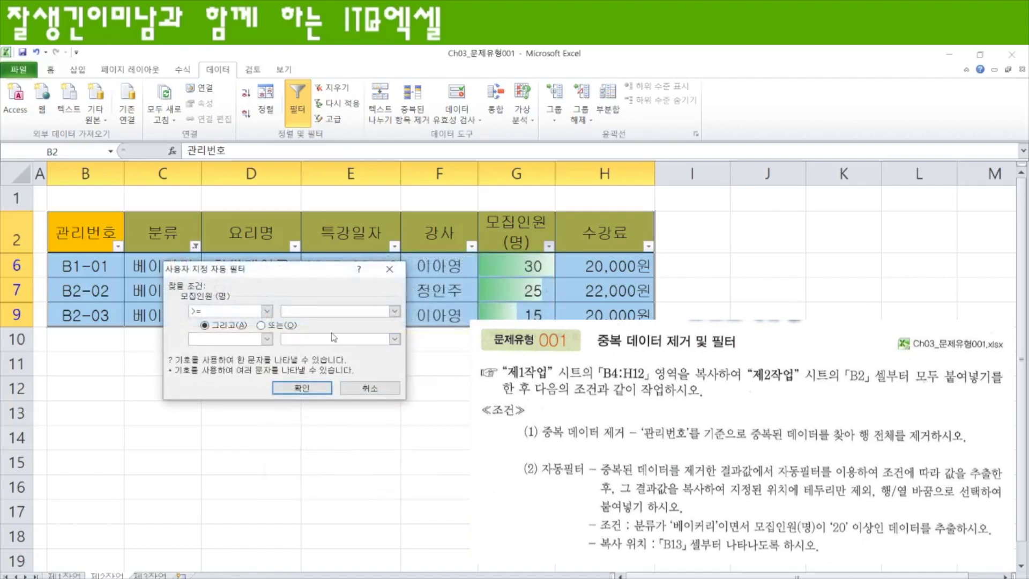
pyautogui.write('20')
pyautogui.press('Return')
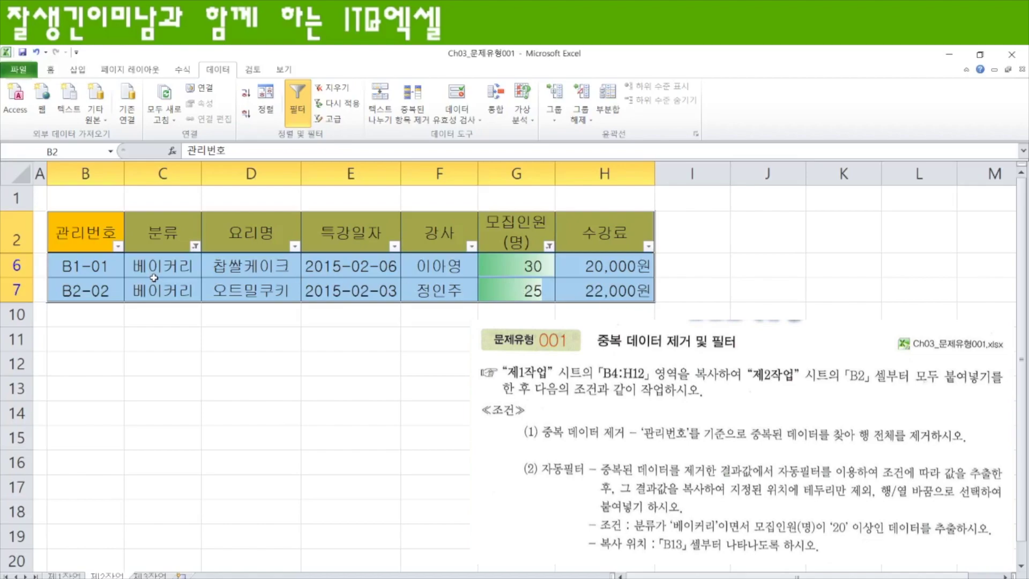
pyautogui.hotkey('ctrl', 'c')
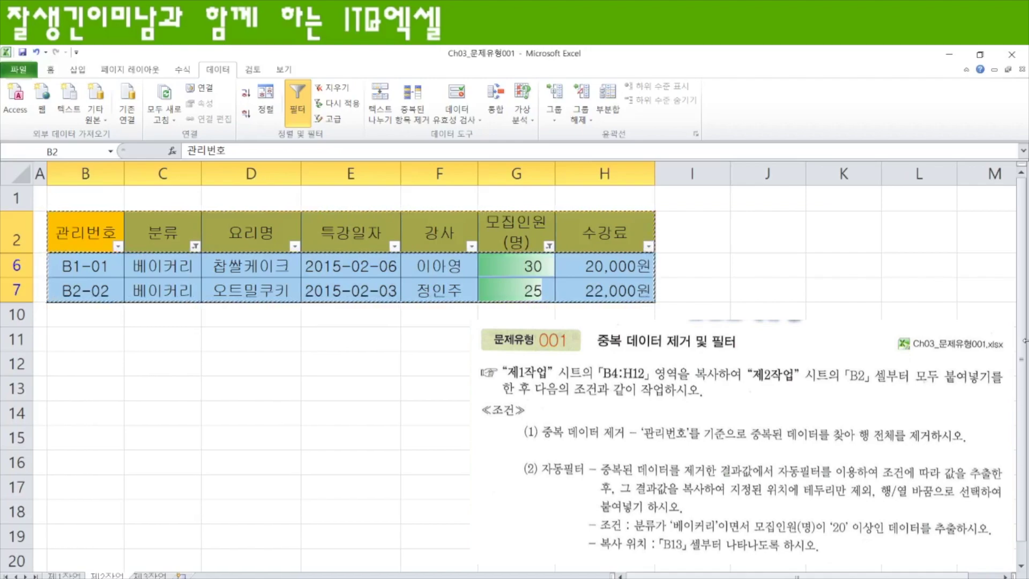
pyautogui.click(80, 386)
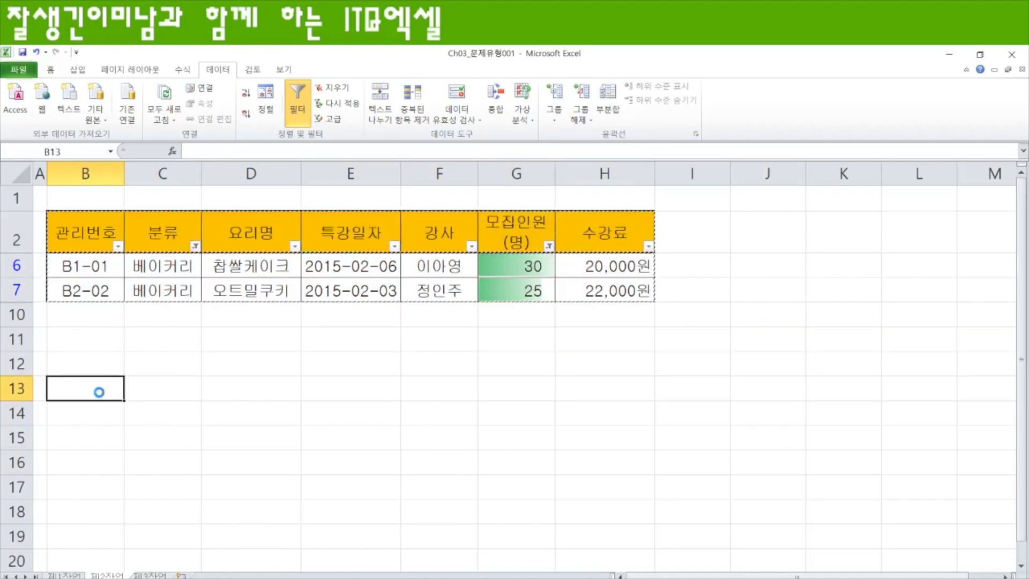
pyautogui.hotkey('ctrl', 'v')
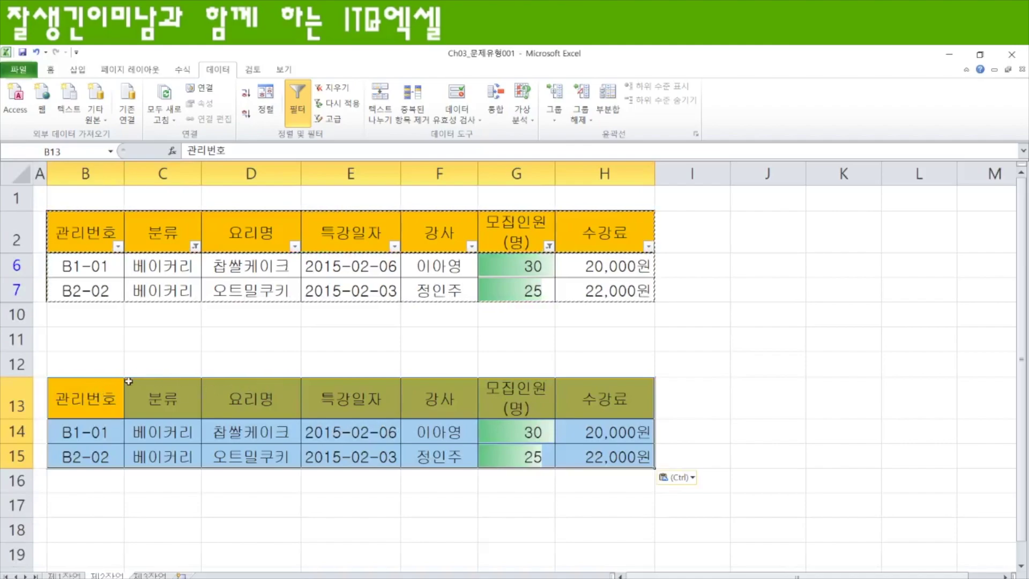
pyautogui.hotkey('ctrl', 'z')
# Step: Copy the filtered table from B2:H7 and paste it at B13 with rows and columns transposed and everything except borders
pyautogui.moveTo(92, 234); pyautogui.dragTo(592, 290)
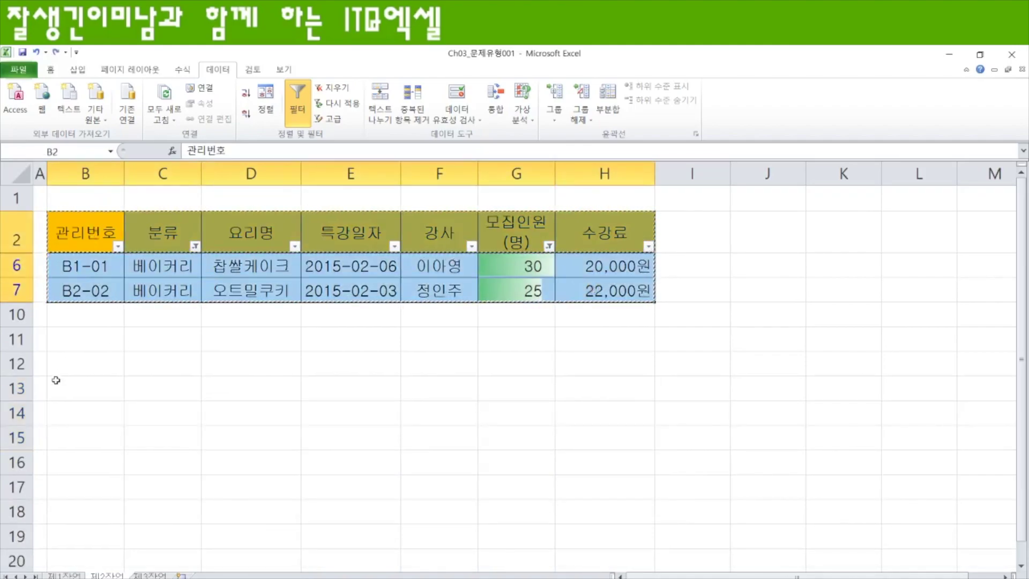
pyautogui.click(85, 389)
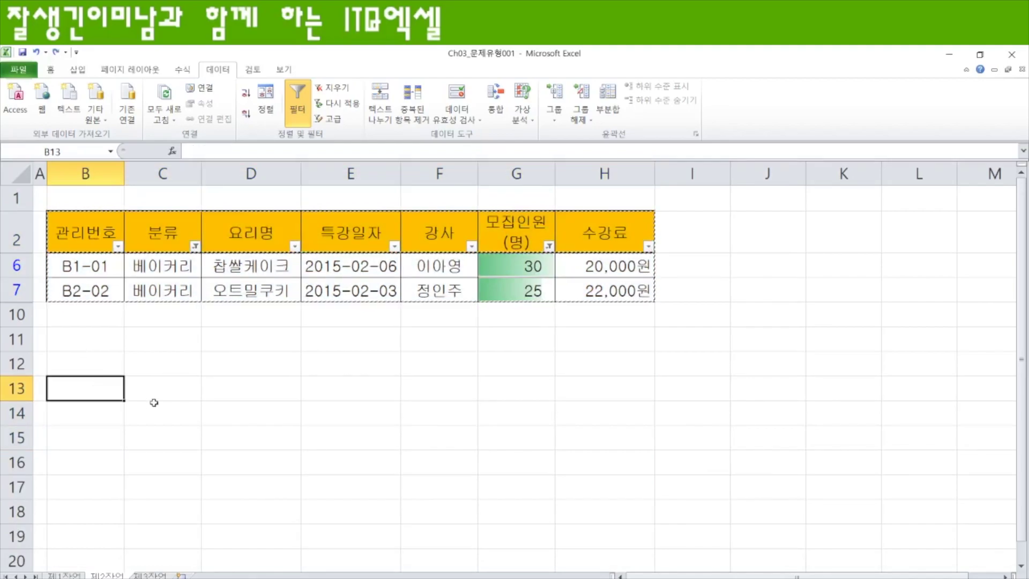
pyautogui.click(51, 70)
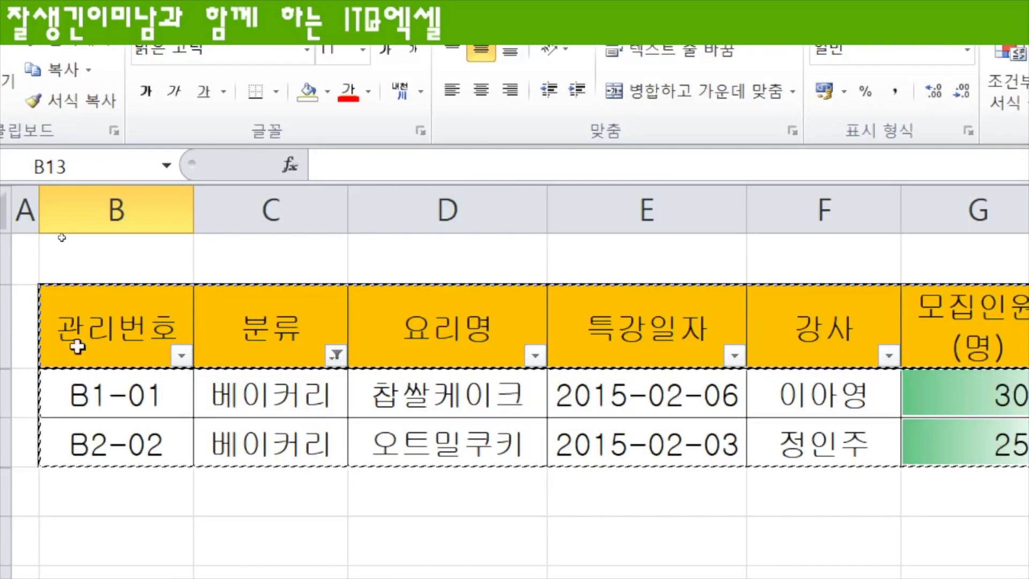
pyautogui.click(27, 194)
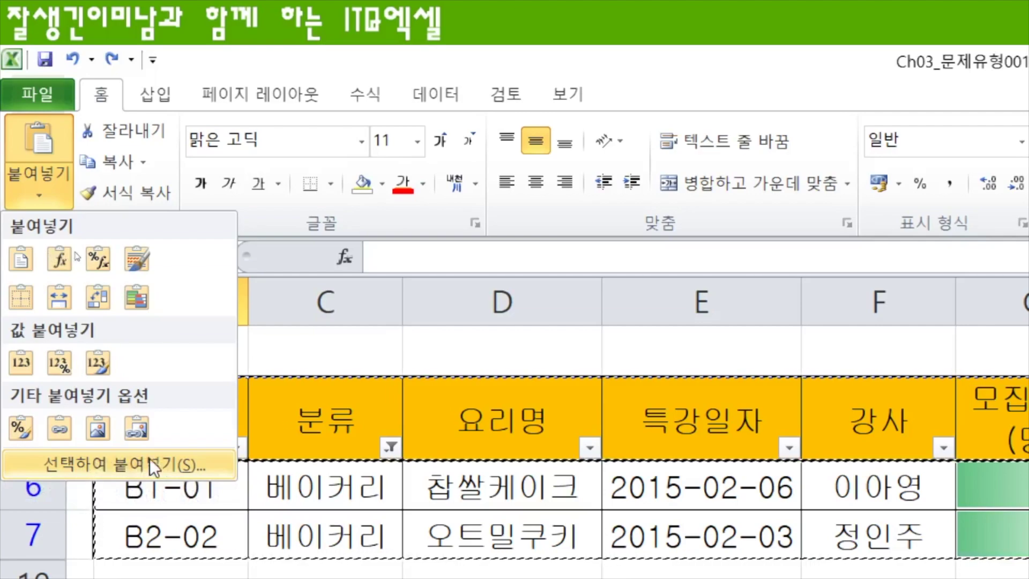
pyautogui.click(146, 462)
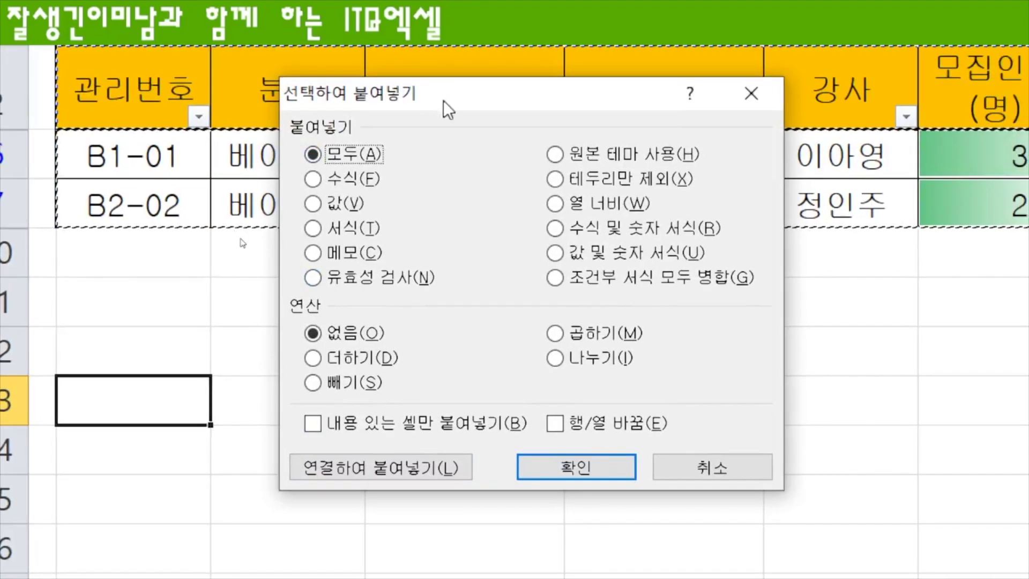
pyautogui.moveTo(443, 101); pyautogui.dragTo(427, 94)
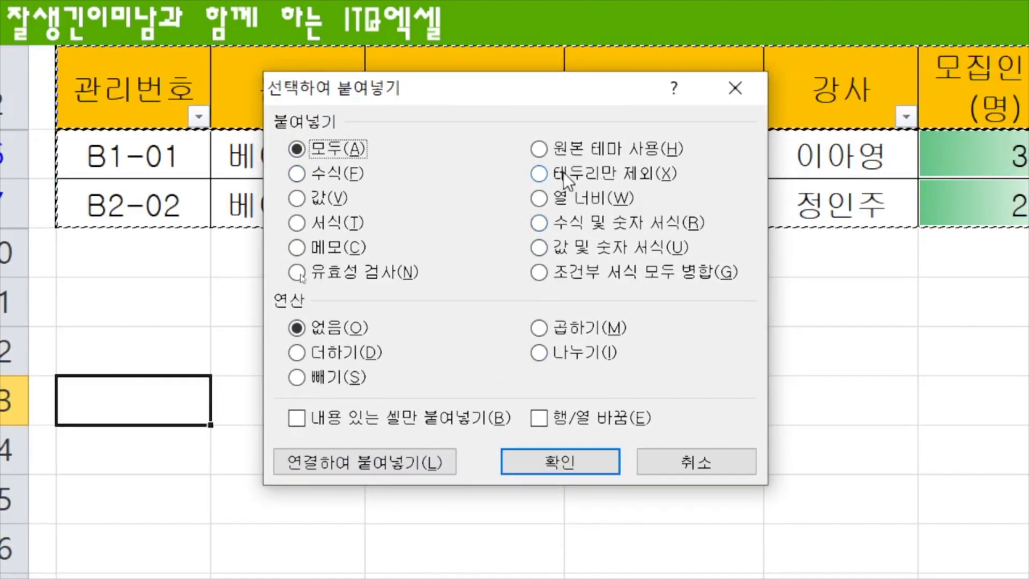
pyautogui.click(540, 174)
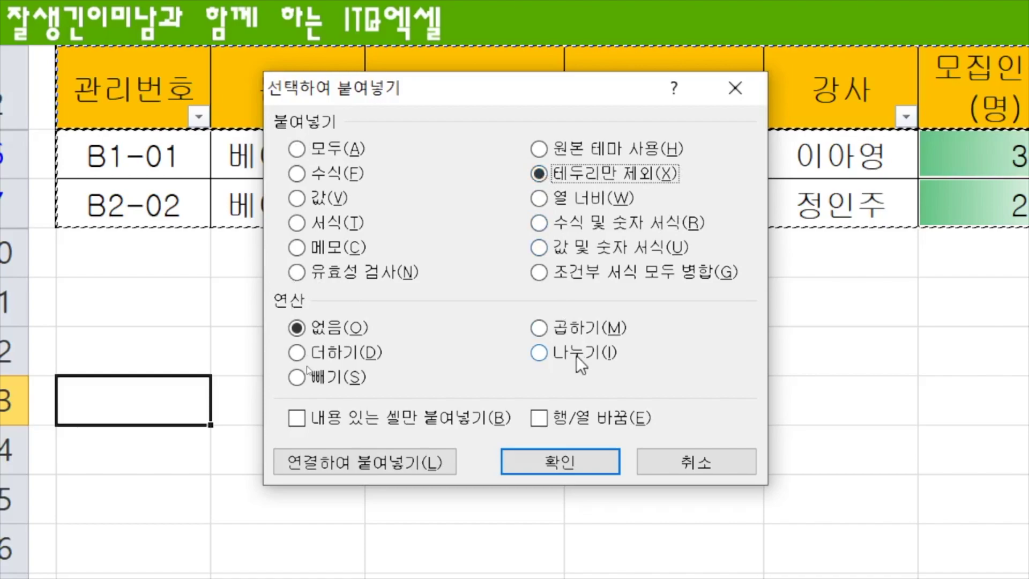
pyautogui.click(537, 419)
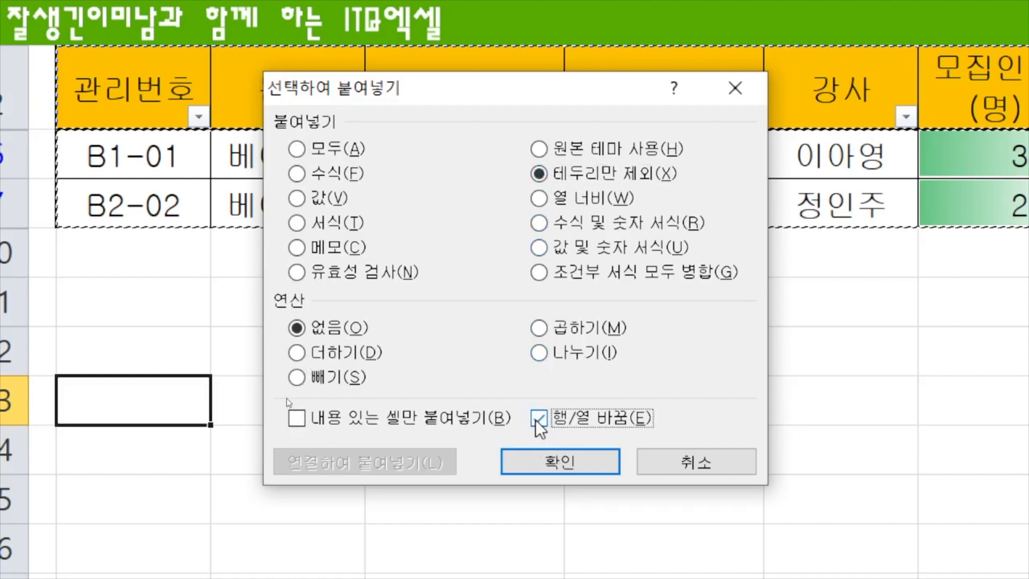
pyautogui.click(564, 455)
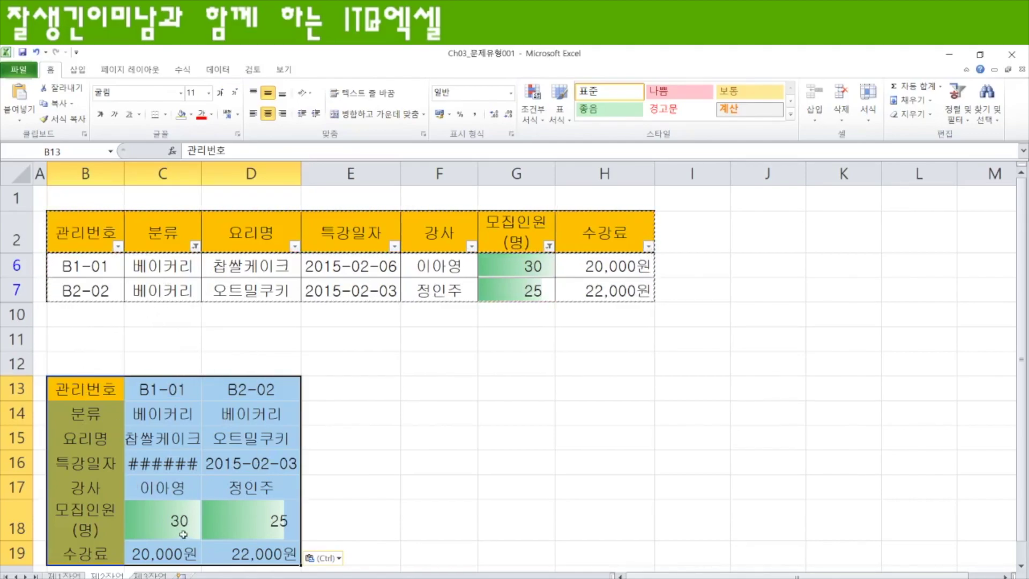
pyautogui.click(63, 576)
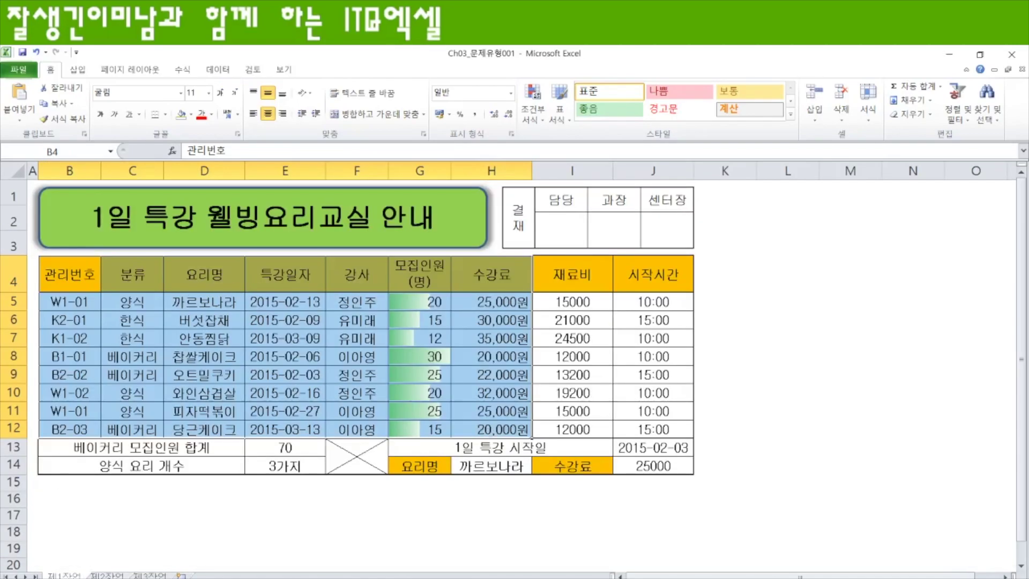
pyautogui.click(106, 575)
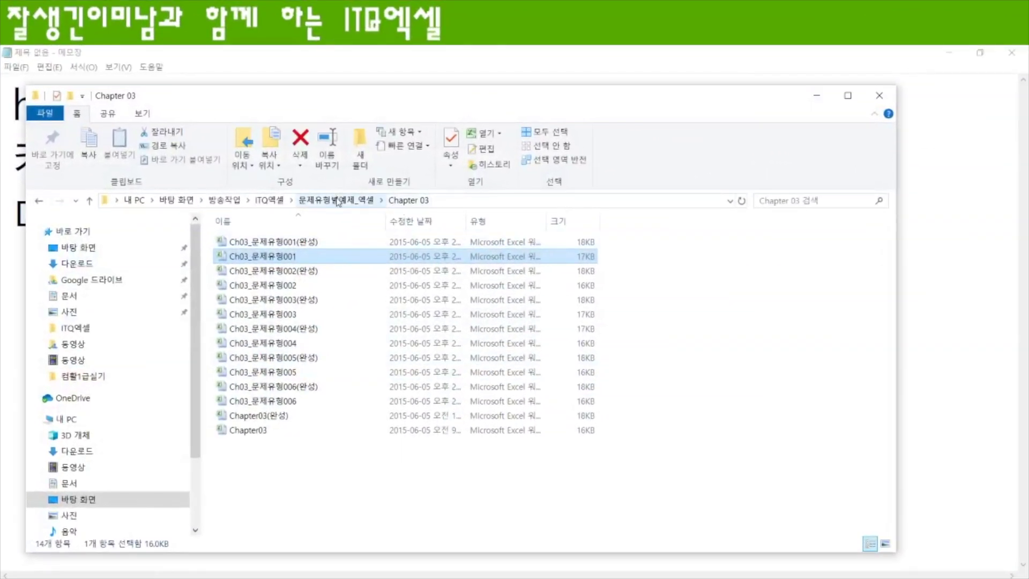
# Step: In File Explorer, go to the Chapter 04 folder of 문제유형별예제_엑셀 and open the Ch04_문제유형001 workbook
pyautogui.click(337, 202)
pyautogui.click(252, 272)
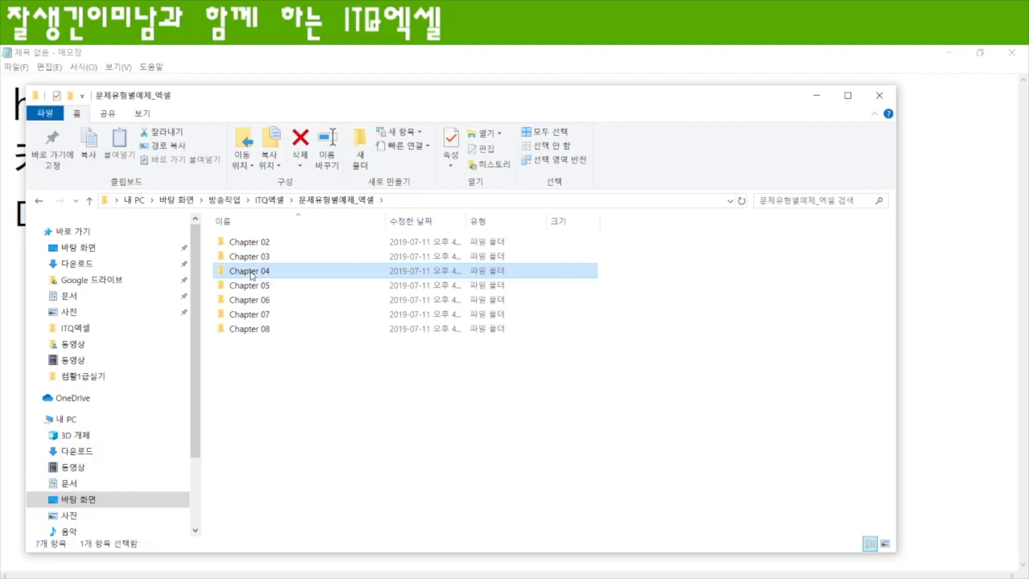
pyautogui.doubleClick(251, 272)
pyautogui.click(264, 257)
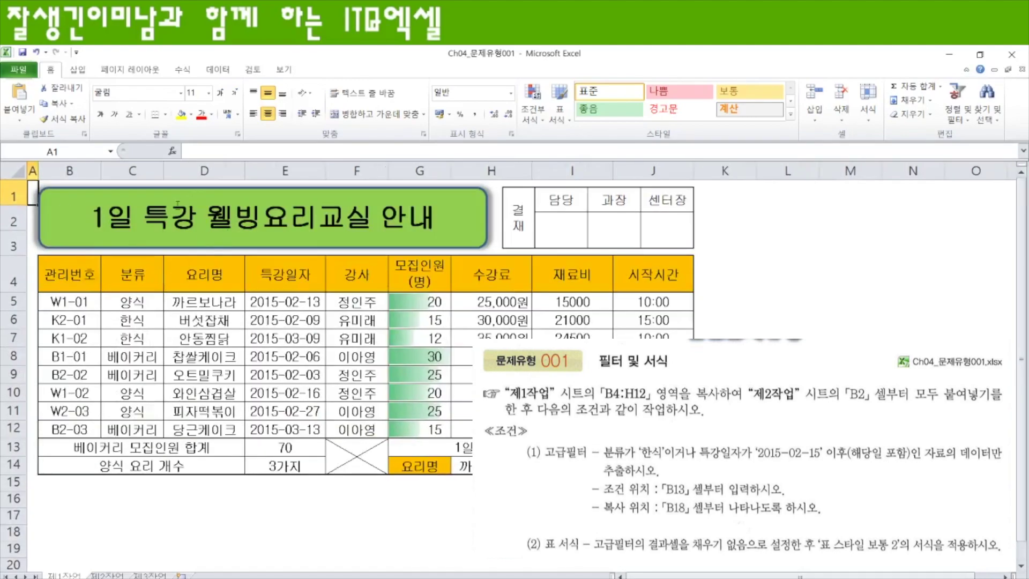
# Step: Copy B4:H12 from the 제1작업 sheet to B2 of the 제2작업 sheet, keeping the source column widths
pyautogui.moveTo(65, 273); pyautogui.dragTo(465, 429)
pyautogui.hotkey('ctrl', 'c')
pyautogui.click(106, 575)
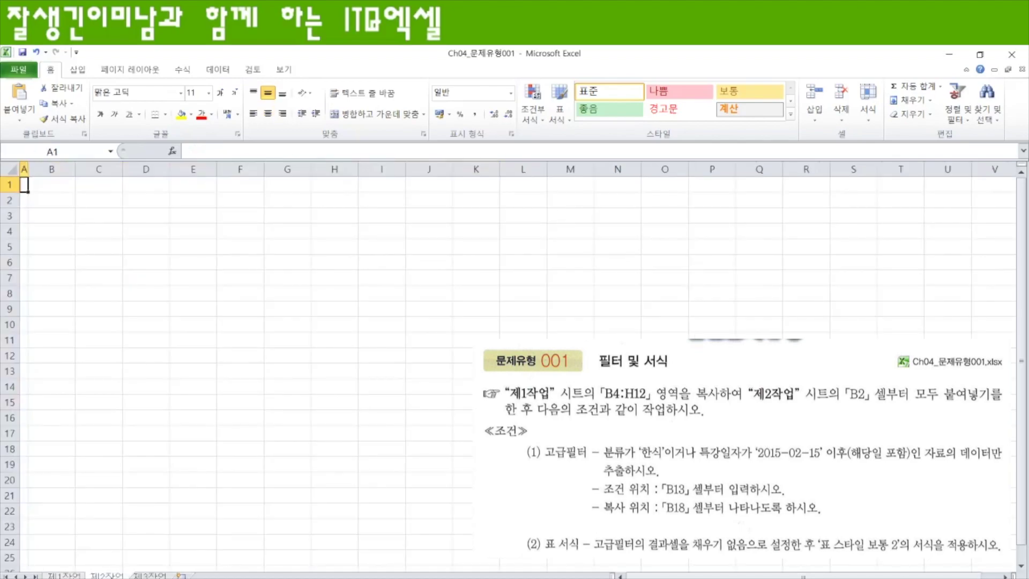
pyautogui.click(62, 200)
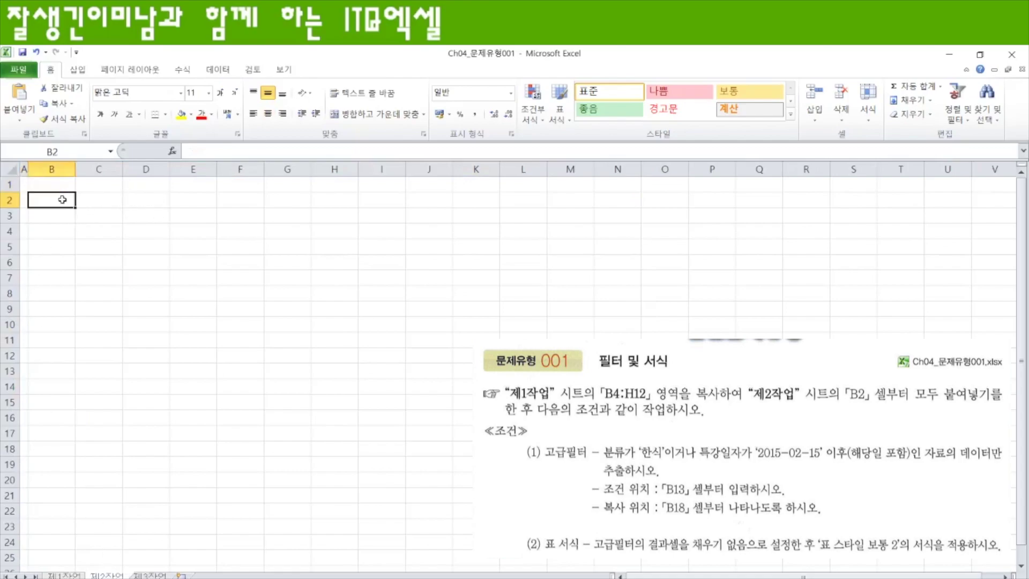
pyautogui.hotkey('ctrl', 'v')
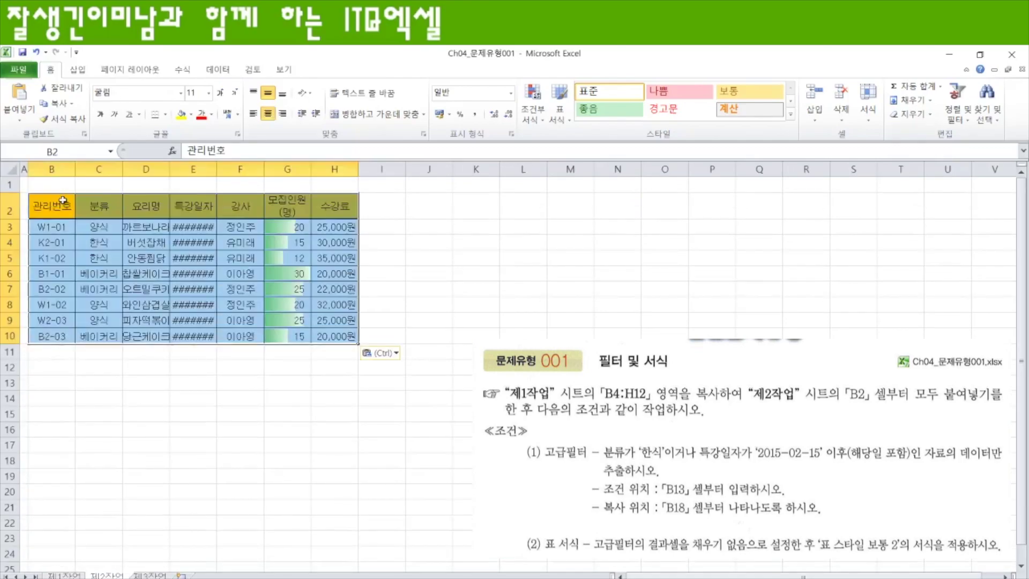
pyautogui.click(396, 354)
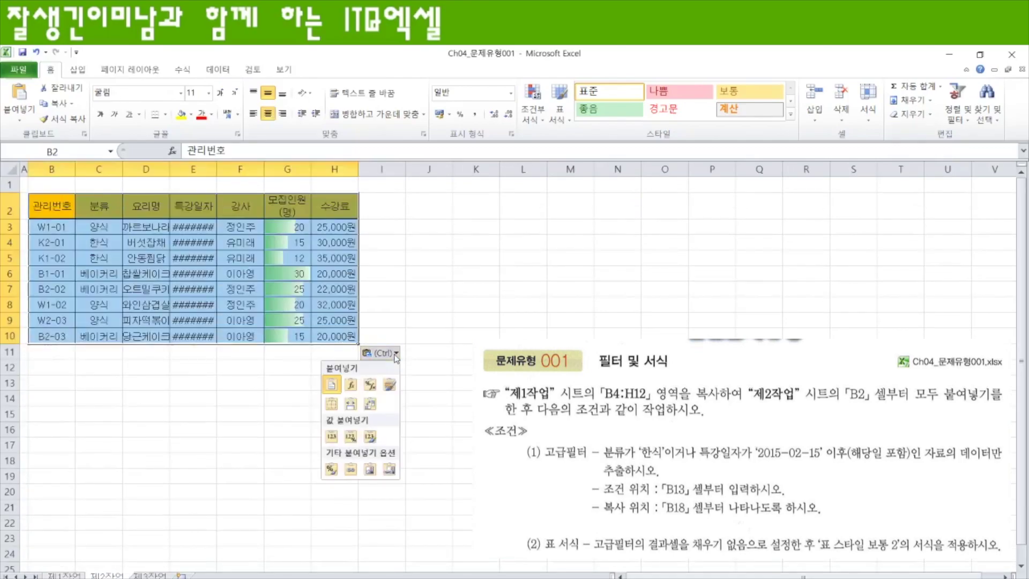
pyautogui.click(352, 405)
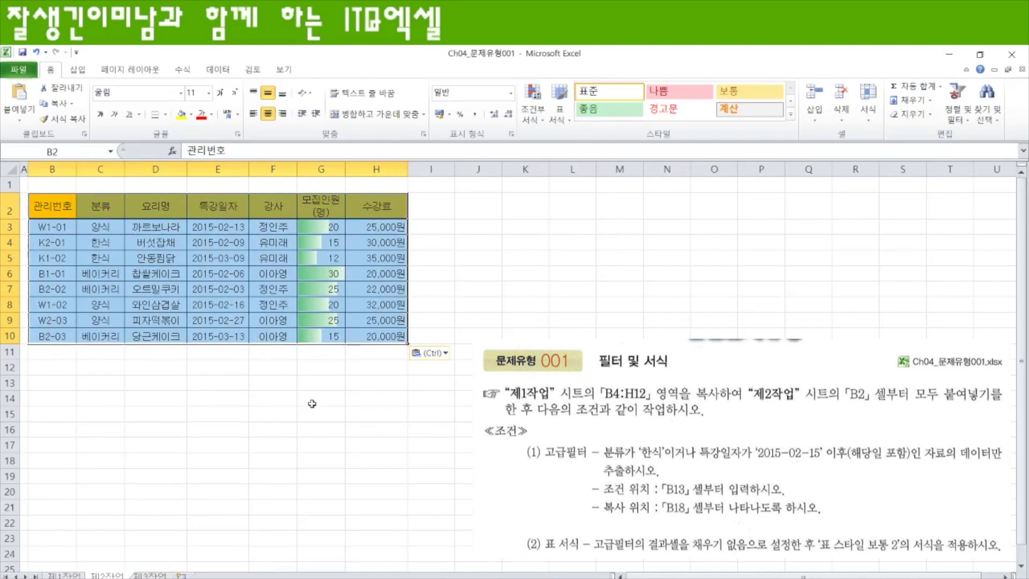
# Step: Copy the 분류 and 특강일자 headers from C2 and E2 to B13 as the criteria headers
pyautogui.scroll(5, 242, 321)
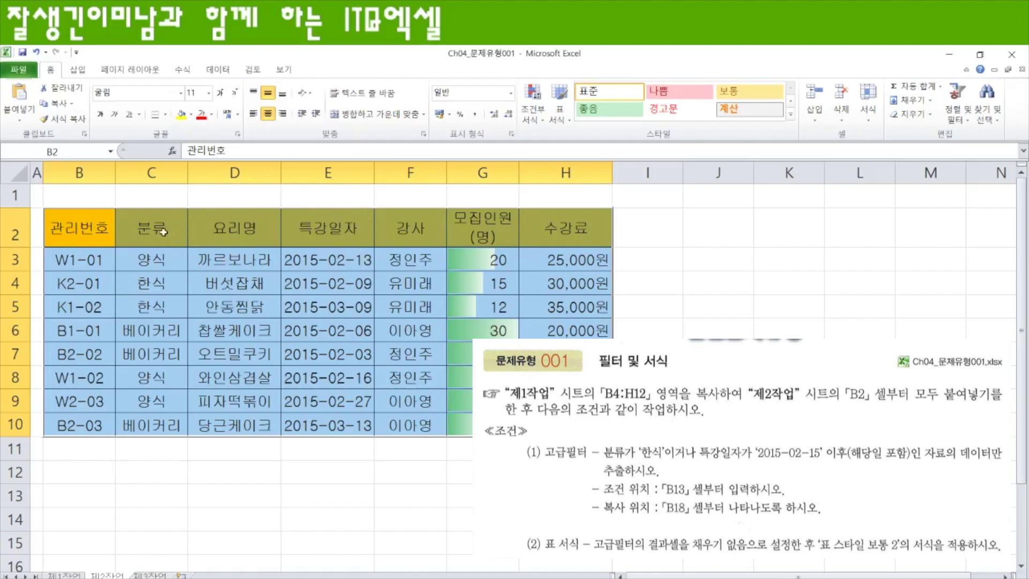
pyautogui.click(145, 234)
pyautogui.keyDown('ctrl'); pyautogui.click(350, 221); pyautogui.keyUp('ctrl')
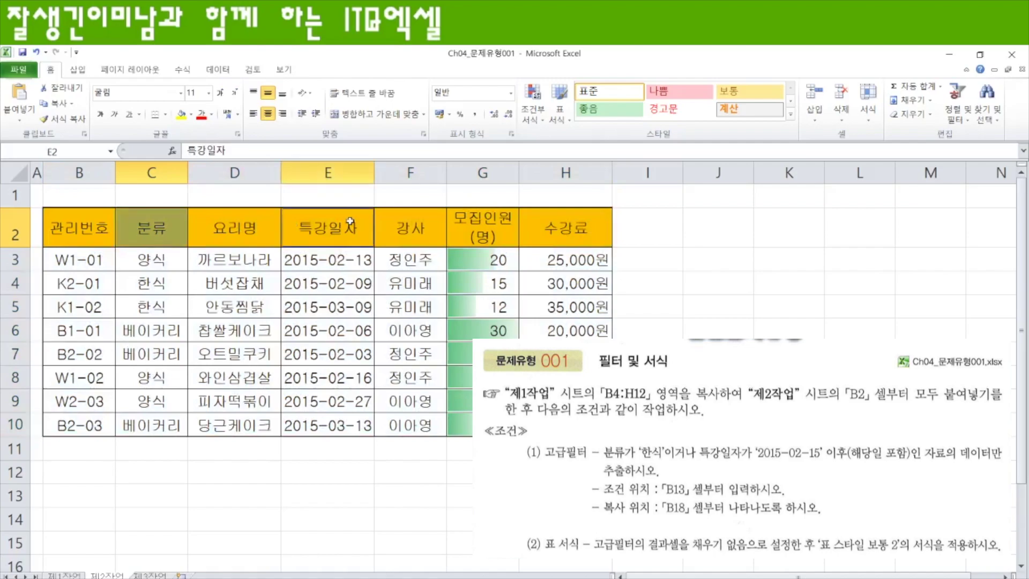
pyautogui.hotkey('ctrl', 'c')
pyautogui.click(70, 497)
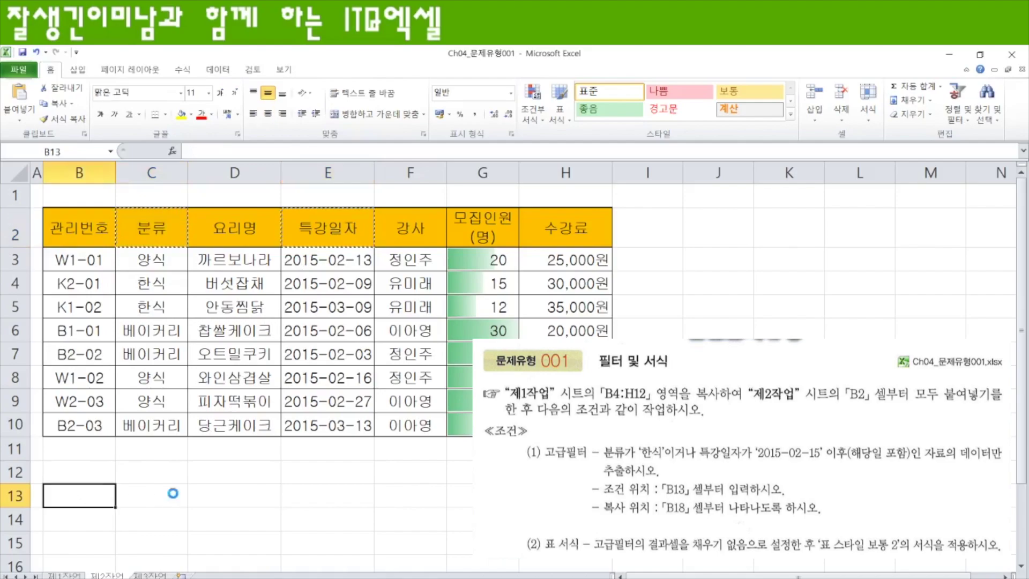
pyautogui.hotkey('ctrl', 'v')
# Step: Enter 한식 in B14 as the criterion under the 분류 header
pyautogui.scroll(-1, 154, 437)
pyautogui.click(89, 436)
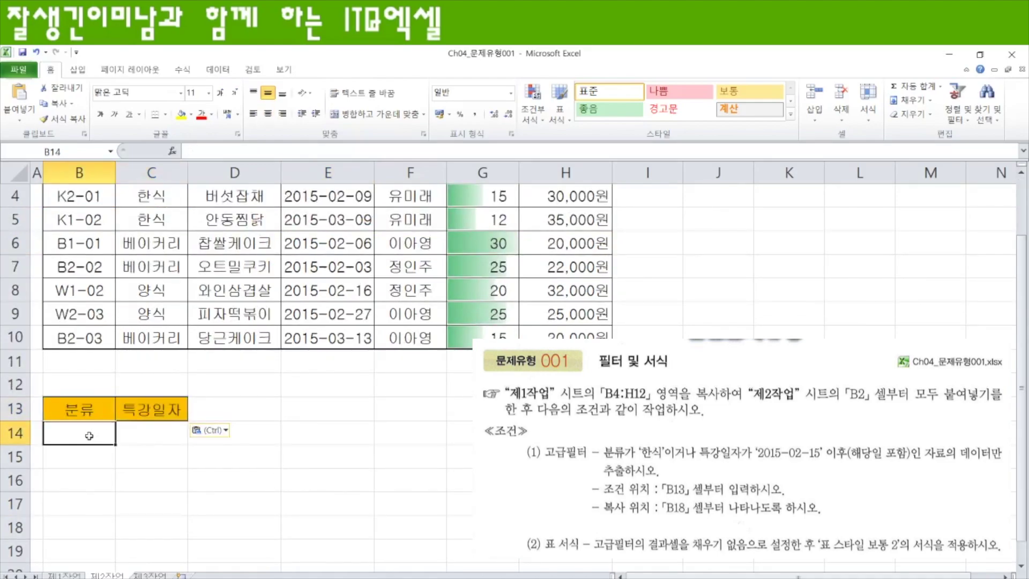
pyautogui.write('gks')
pyautogui.press('BackSpace')
pyautogui.press('BackSpace')
pyautogui.press('BackSpace')
pyautogui.press('Hangul')
pyautogui.write('한ㅅㅣㄱ')
pyautogui.press('Tab')
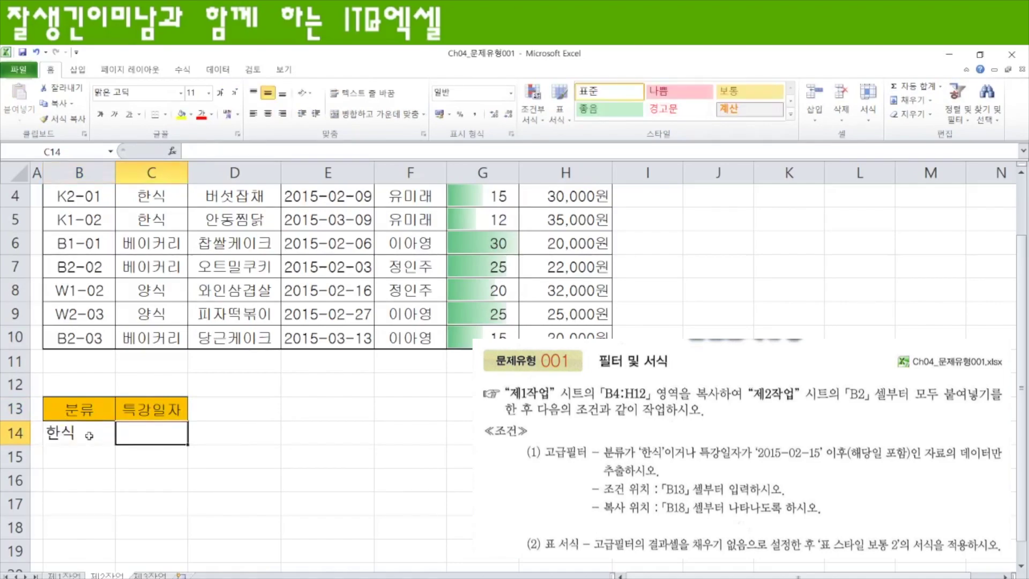
# Step: Enter >=2015-2-15 in C15 under the 특강일자 header, one row below the 한식 criterion, to form an OR condition
pyautogui.press('Return')
pyautogui.press('Tab')
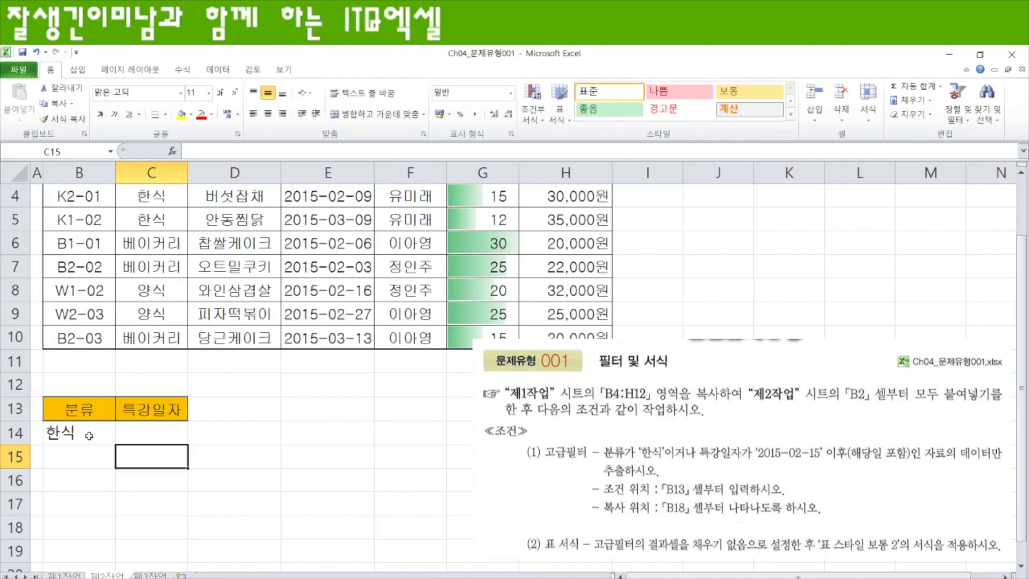
pyautogui.write('>=20')
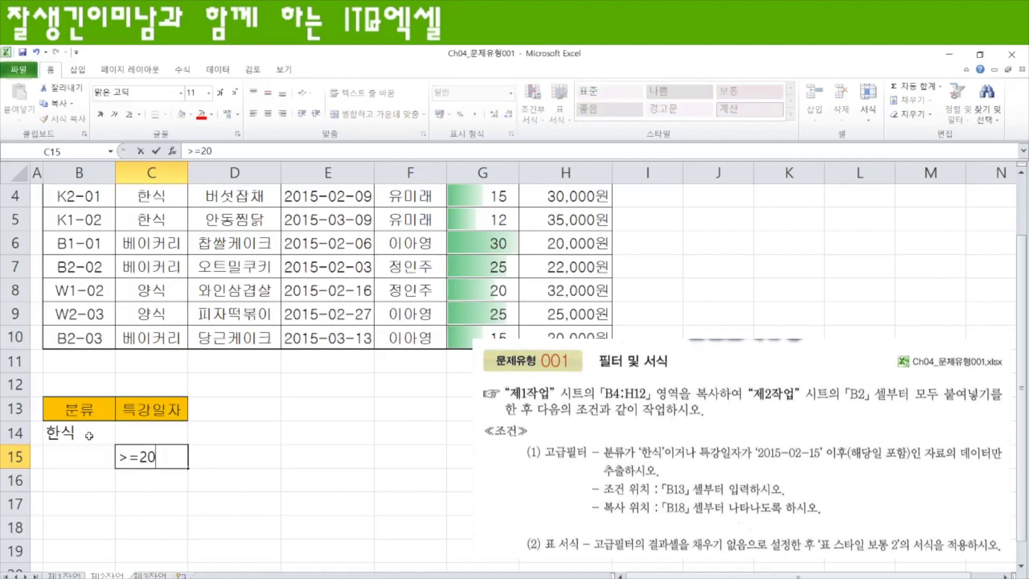
pyautogui.write('15-2-15')
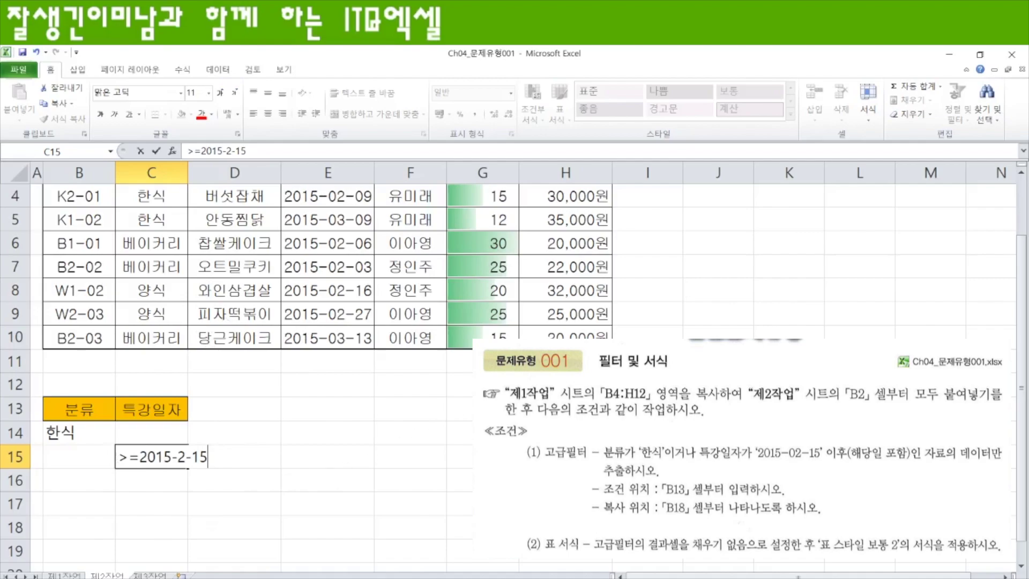
pyautogui.scroll(1, 426, 478)
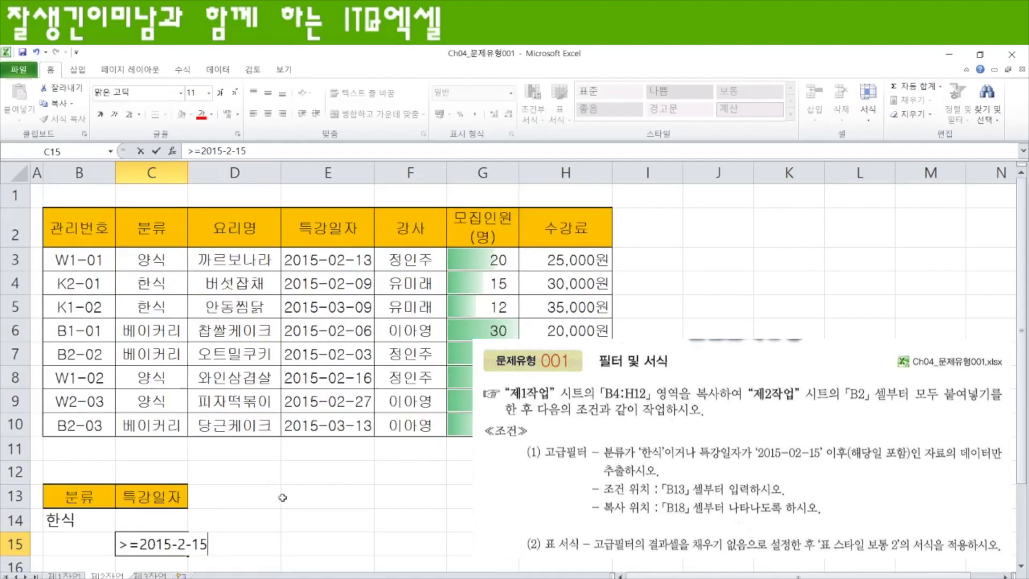
pyautogui.press('Return')
# Step: Run an Advanced Filter on B2:H10 with criteria range B13:C15, copying the results to B18
pyautogui.scroll(1, 220, 416)
pyautogui.moveTo(92, 228); pyautogui.dragTo(578, 425)
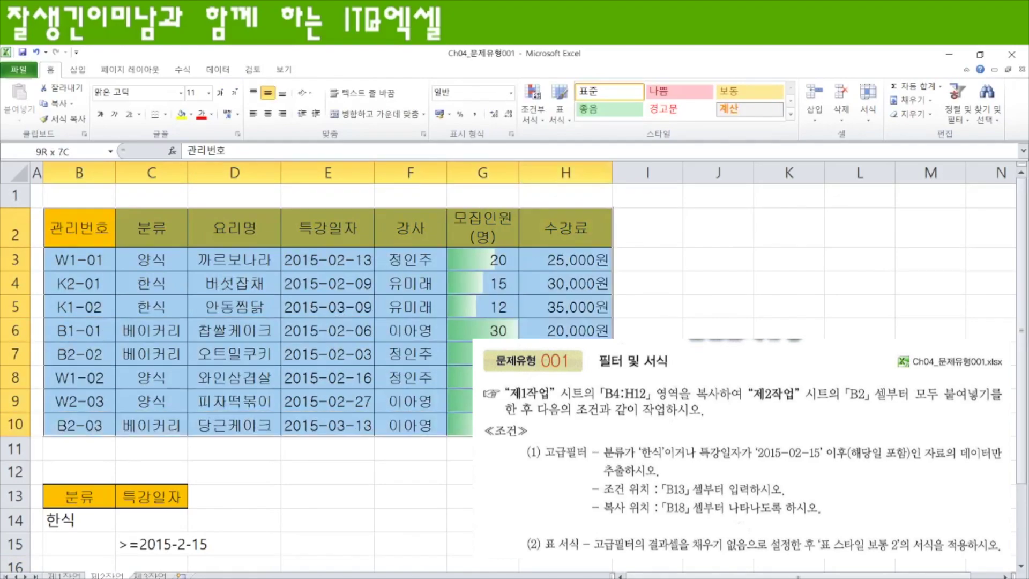
pyautogui.click(217, 71)
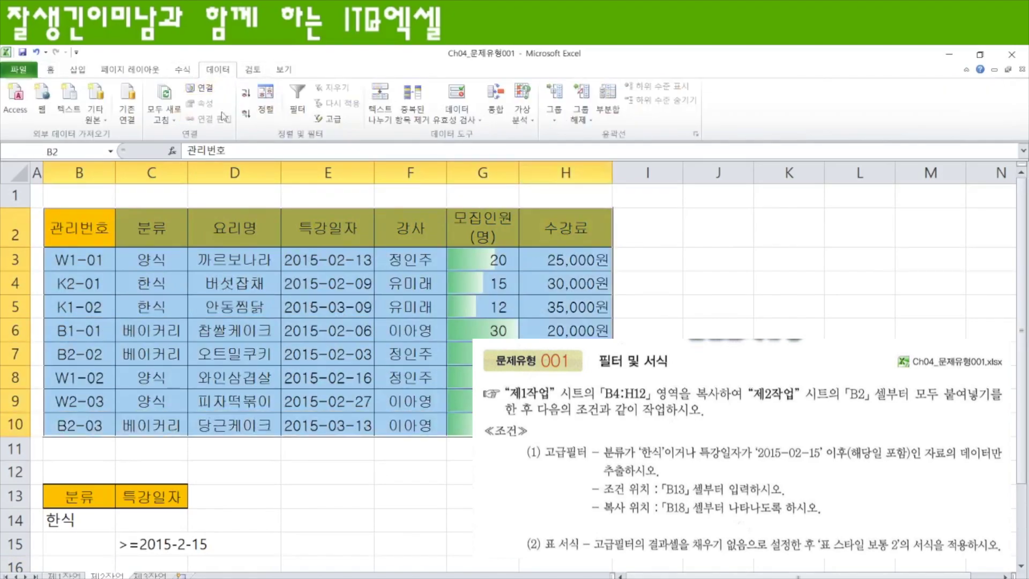
pyautogui.click(331, 119)
pyautogui.click(297, 336)
pyautogui.moveTo(59, 494); pyautogui.dragTo(211, 544)
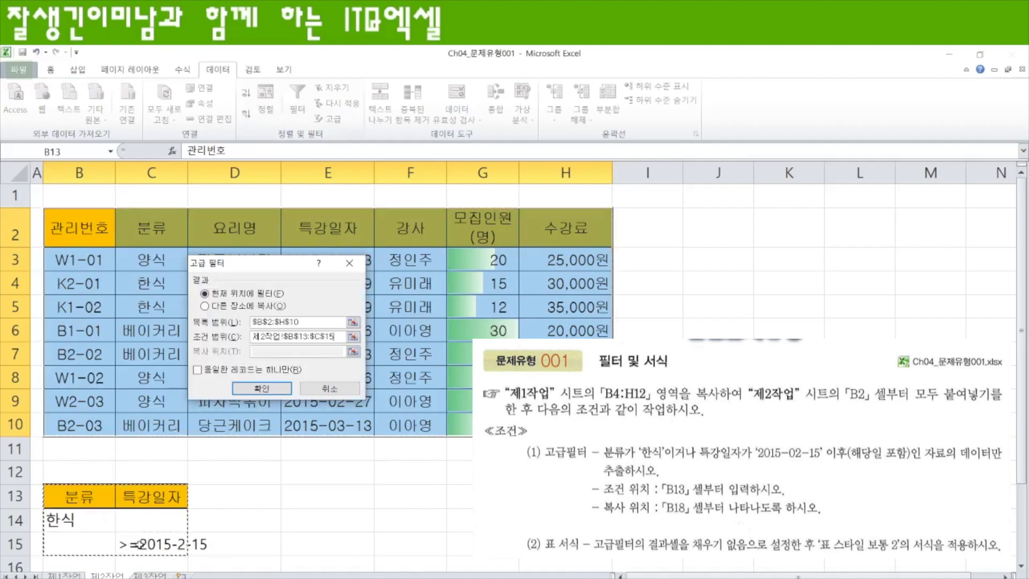
pyautogui.click(256, 306)
pyautogui.click(266, 354)
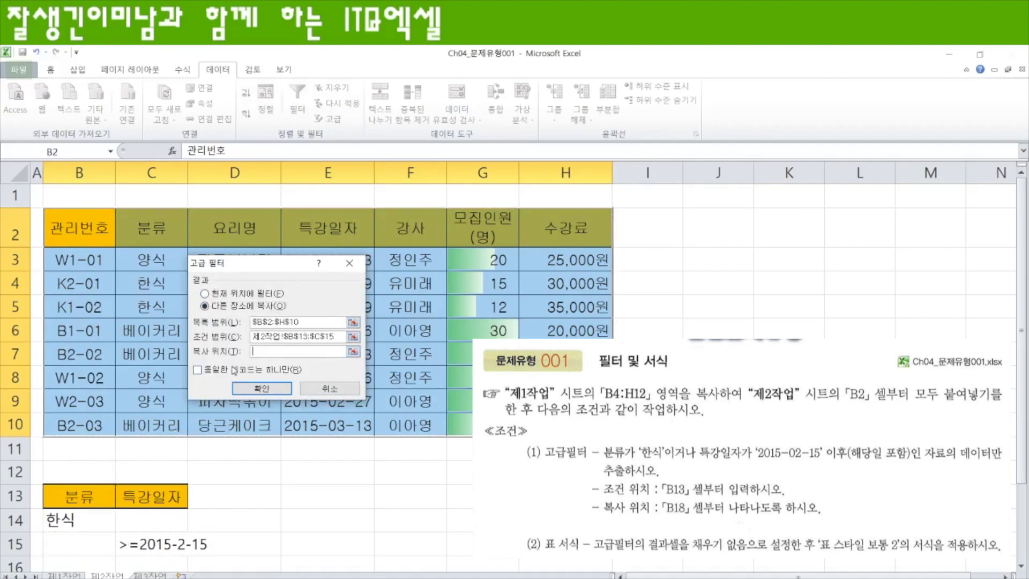
pyautogui.scroll(-2, 228, 372)
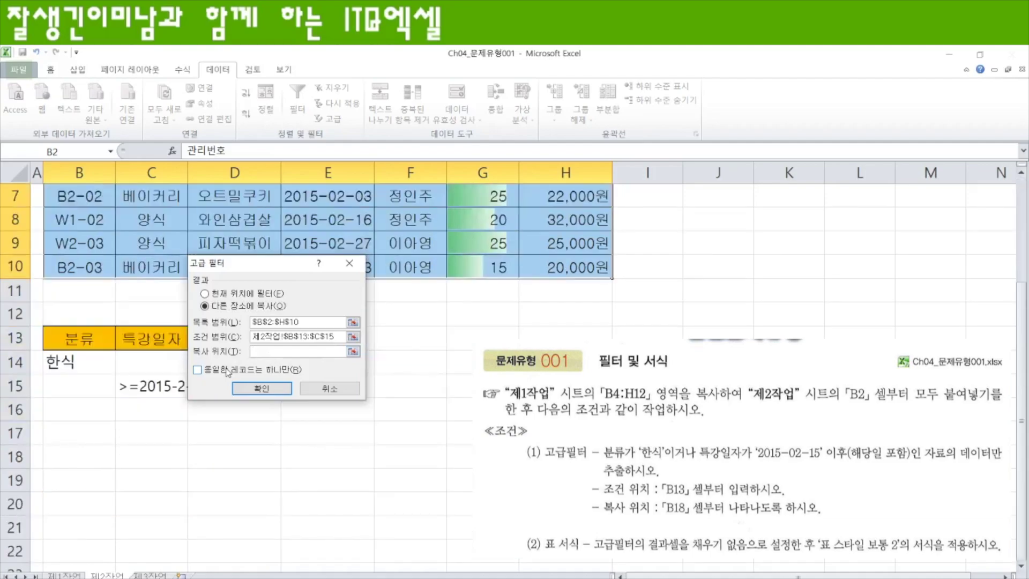
pyautogui.click(80, 455)
pyautogui.click(259, 389)
# Step: Set the extracted result range B18:H23 to no fill (채우기 없음)
pyautogui.scroll(-4, 307, 382)
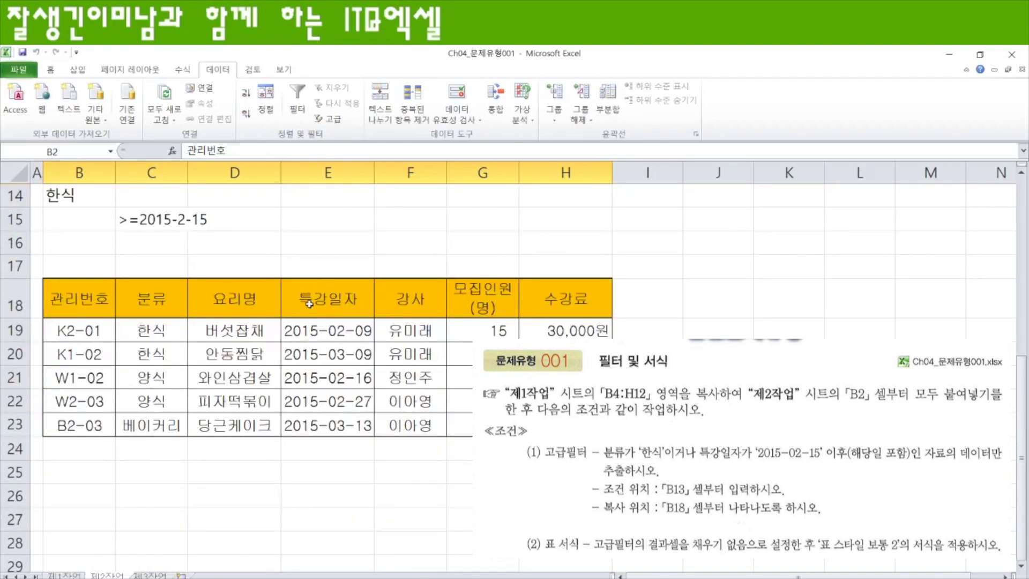
pyautogui.moveTo(81, 297); pyautogui.dragTo(569, 426)
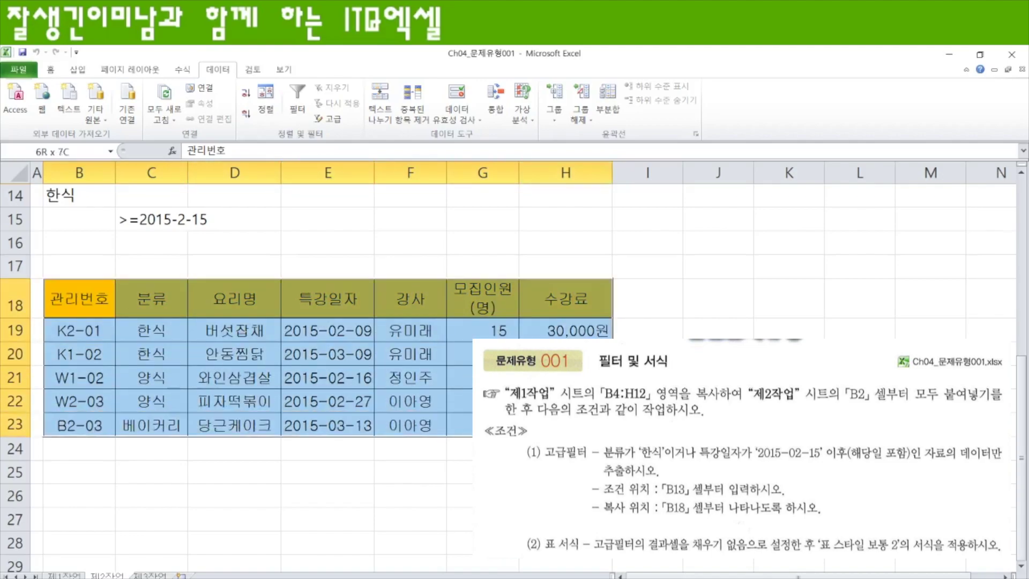
pyautogui.rightClick(419, 309)
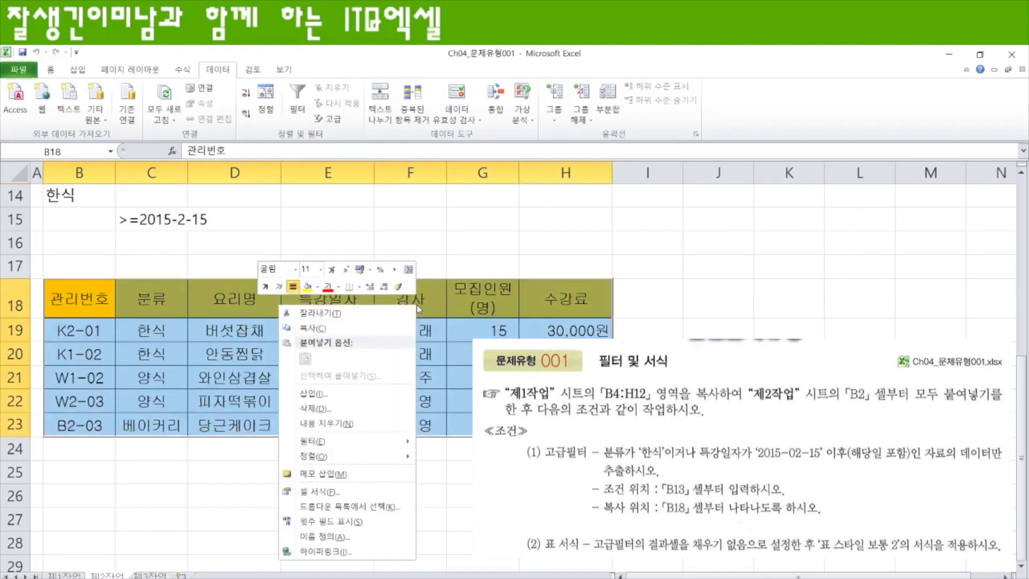
pyautogui.click(318, 288)
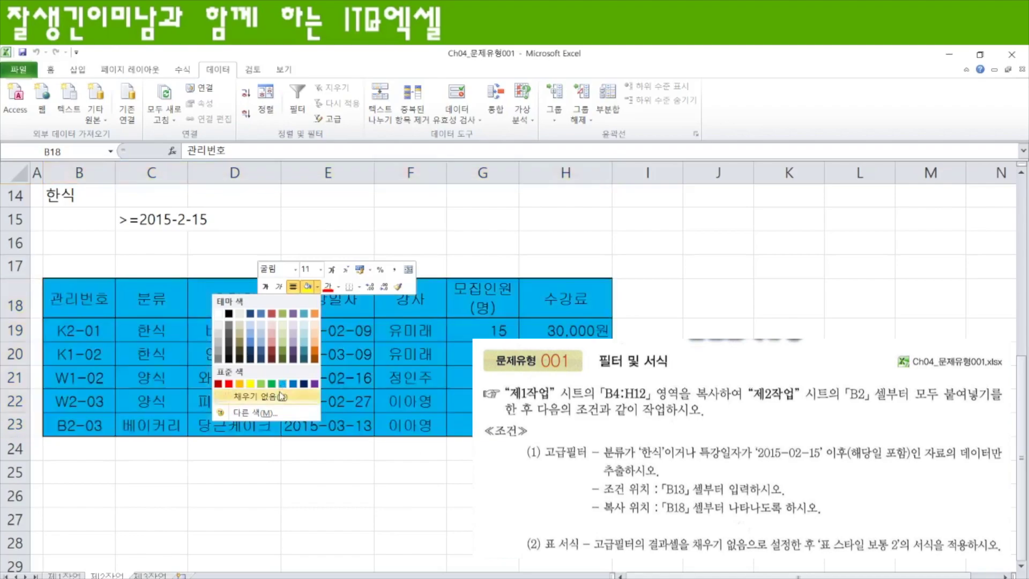
pyautogui.click(279, 395)
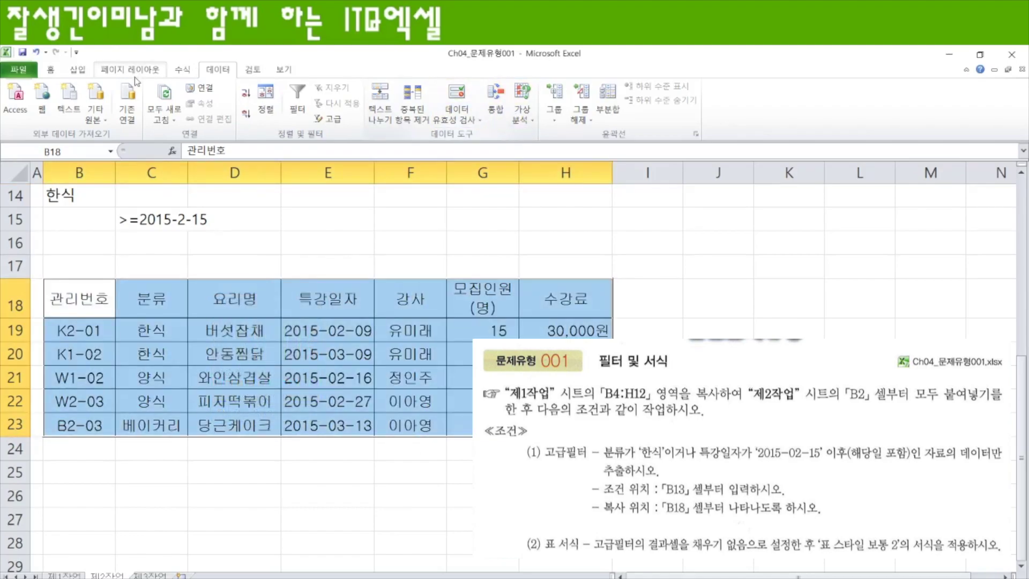
# Step: Format B18:H23 as a table with headers, using the 표 스타일 보통 2 style
pyautogui.click(48, 72)
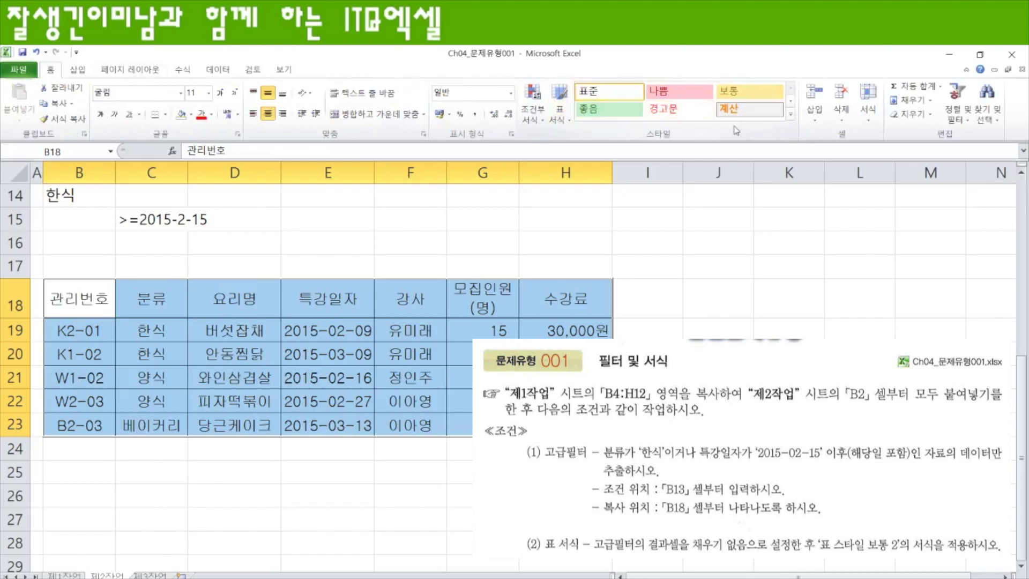
pyautogui.click(560, 114)
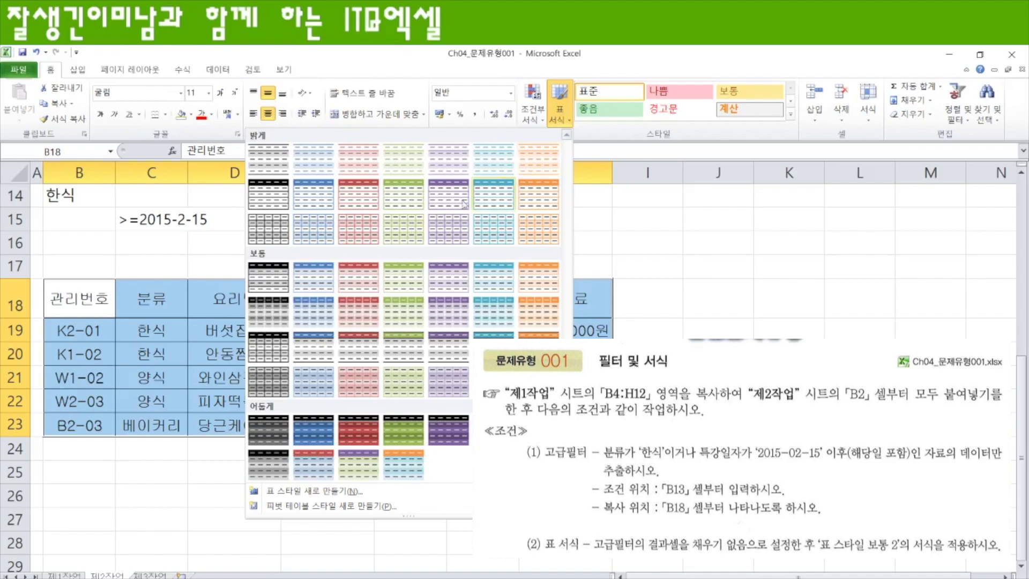
pyautogui.click(322, 277)
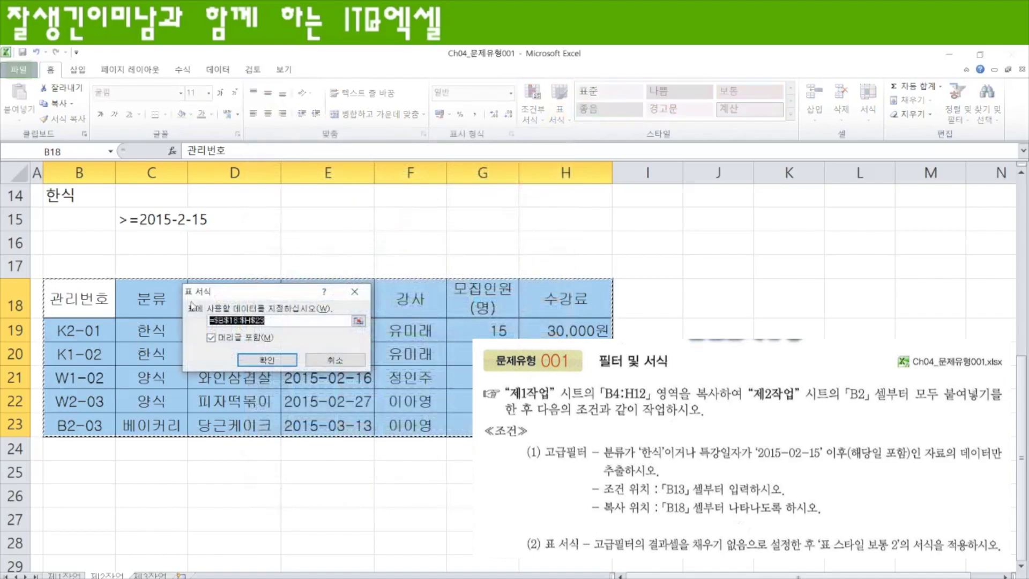
pyautogui.click(265, 361)
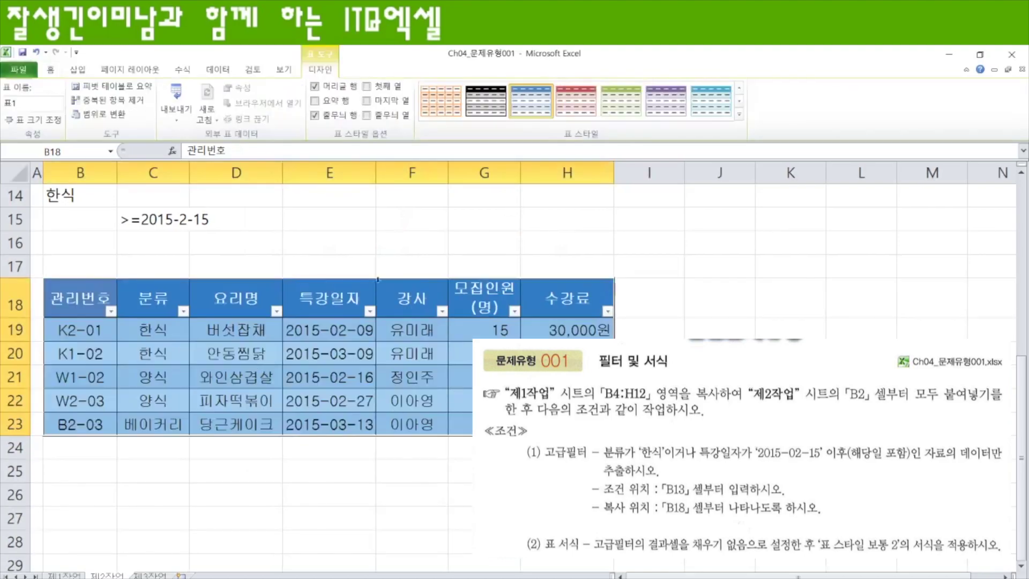
pyautogui.click(720, 377)
pyautogui.scroll(4, 228, 442)
pyautogui.scroll(-3, 227, 443)
pyautogui.scroll(-1, 227, 442)
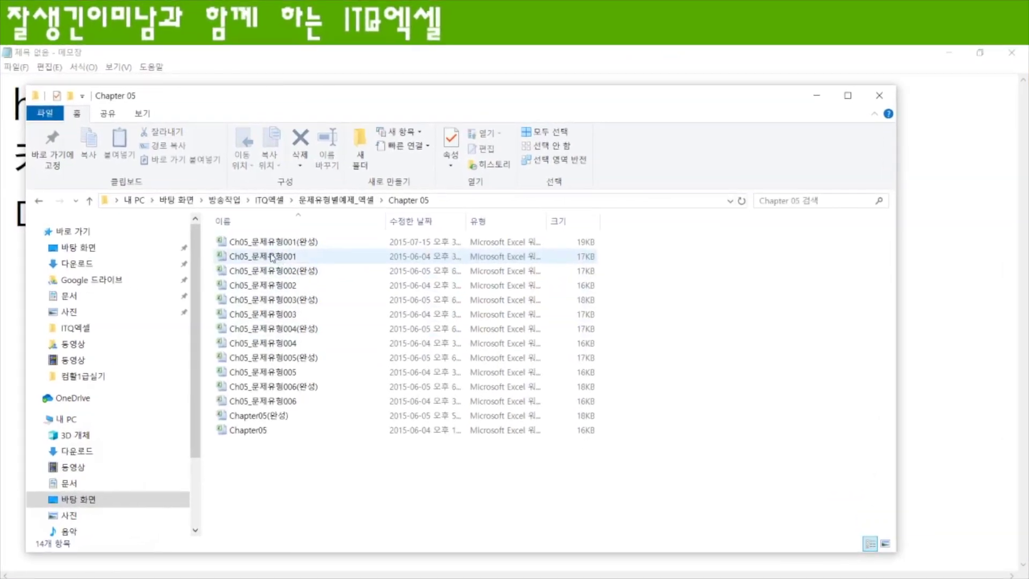
# Step: Open Ch05_문제유형001 and copy B4:H12 of the 제1작업 sheet to B2 of 제2작업, keeping the source column widths
pyautogui.doubleClick(430, 271)
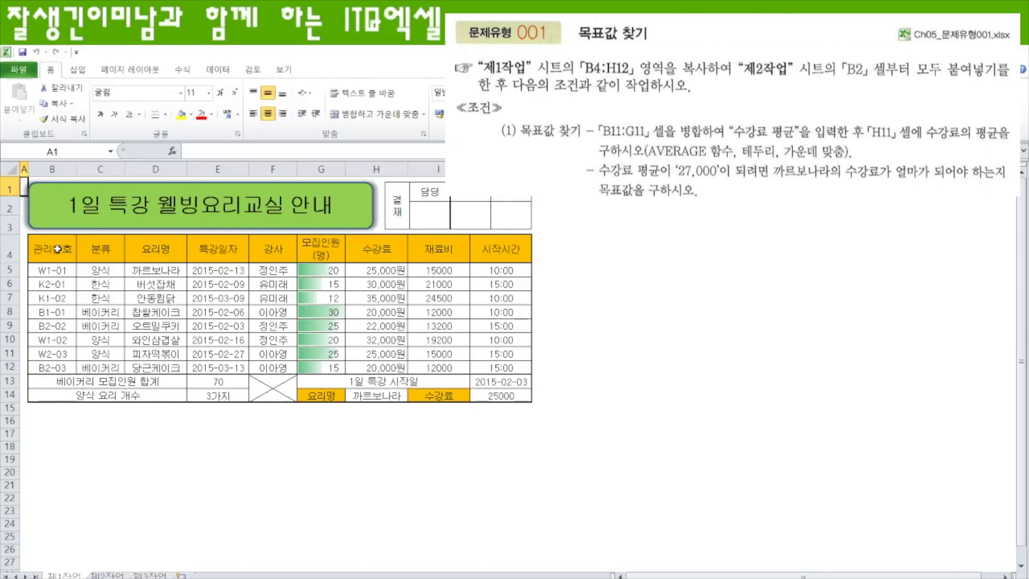
pyautogui.moveTo(56, 249); pyautogui.dragTo(363, 366)
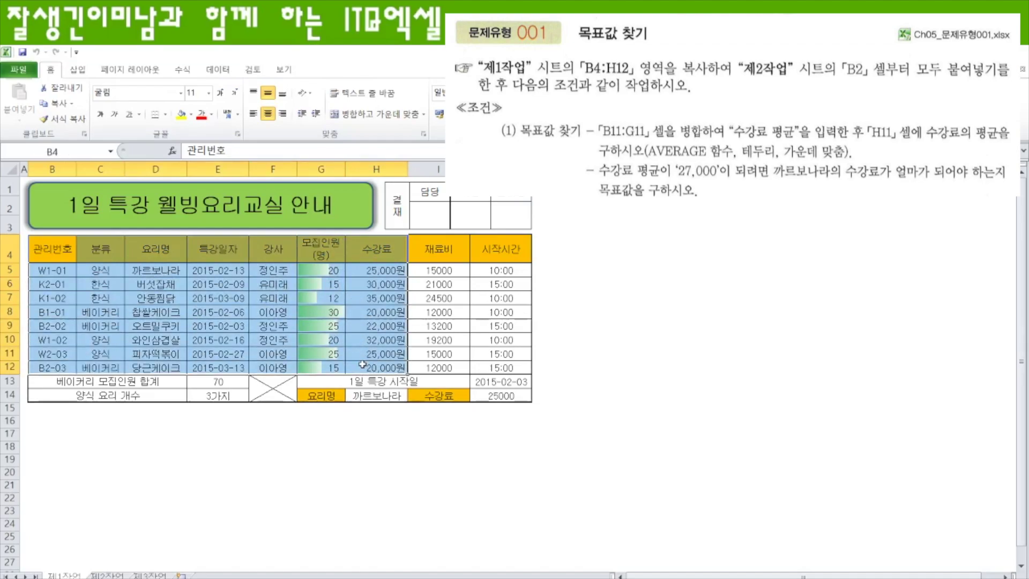
pyautogui.hotkey('ctrl', 'c')
pyautogui.click(107, 575)
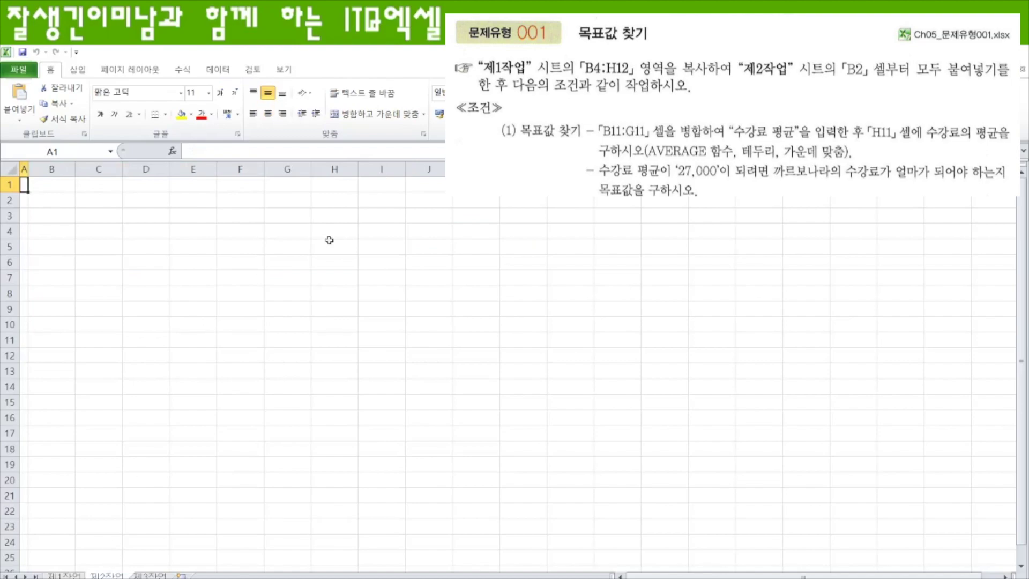
pyautogui.click(52, 200)
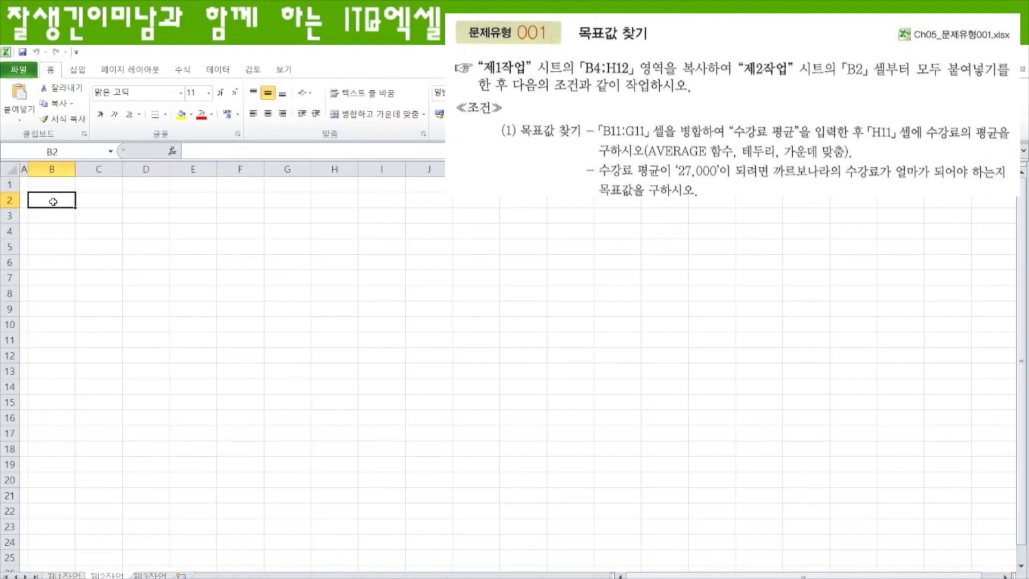
pyautogui.hotkey('ctrl', 'v')
pyautogui.click(384, 358)
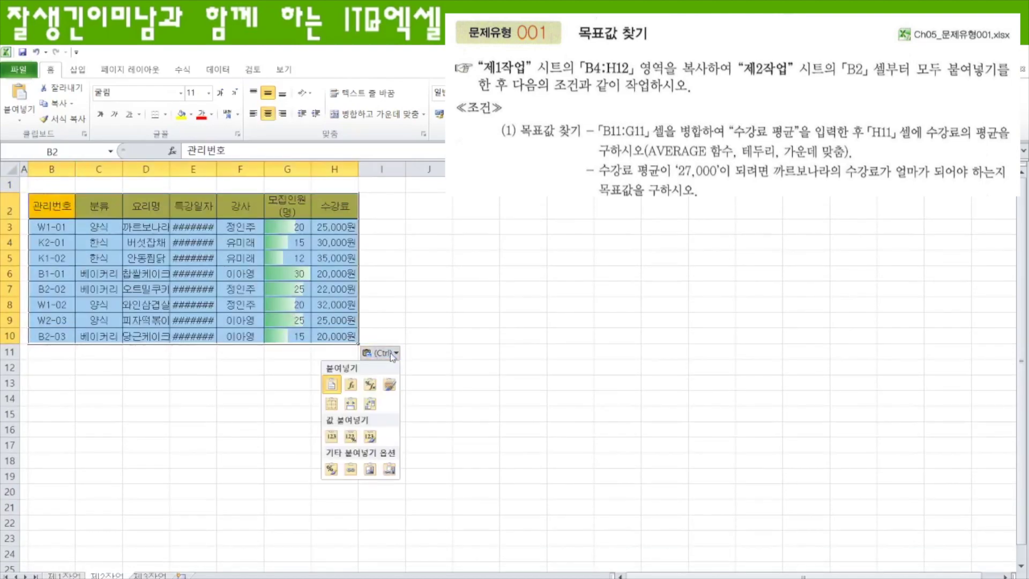
pyautogui.click(351, 405)
pyautogui.scroll(5, 259, 305)
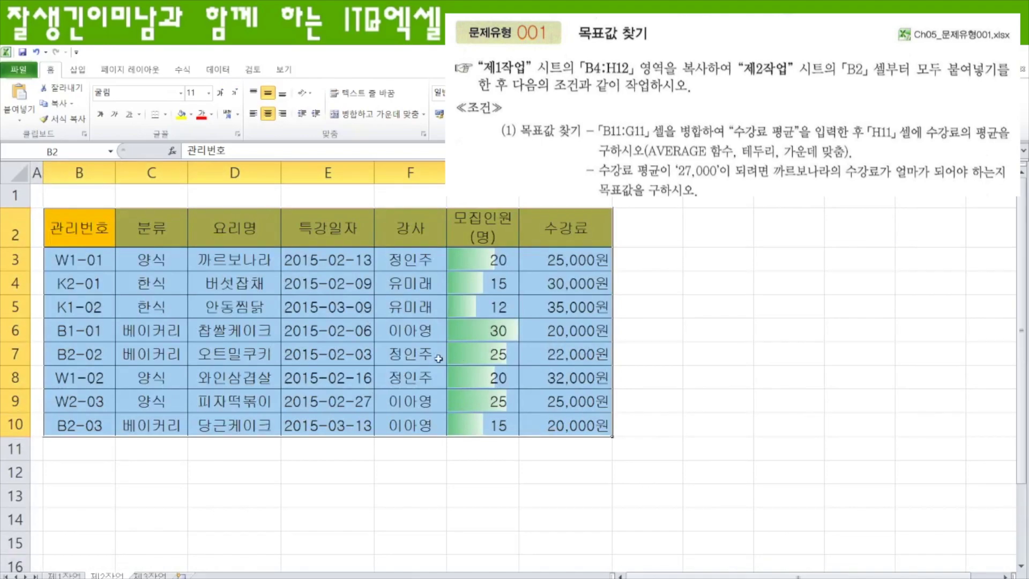
# Step: Merge and center B11:G11 and enter 수강료 평균 as its label
pyautogui.click(83, 452)
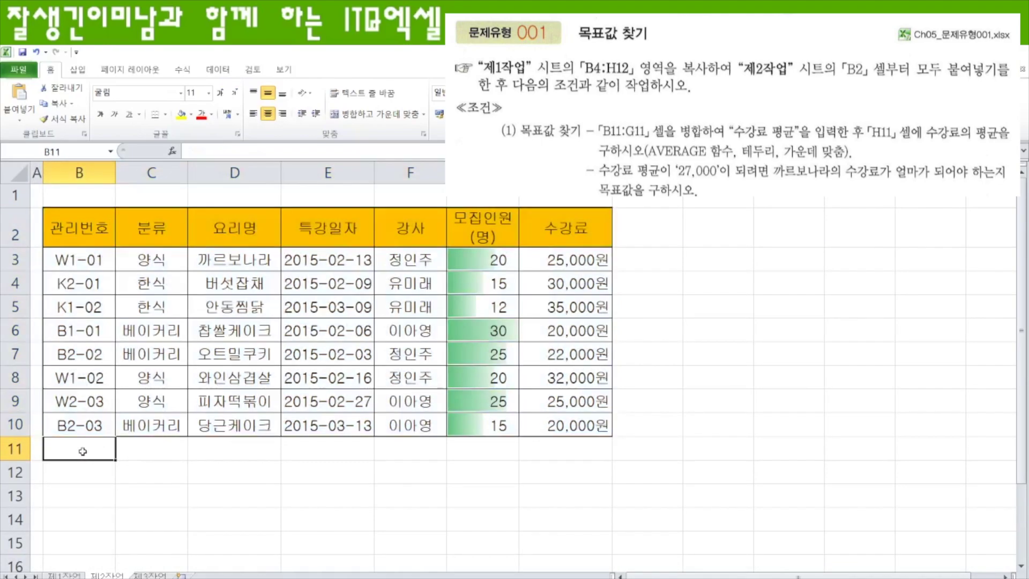
pyautogui.moveTo(84, 451); pyautogui.dragTo(486, 460)
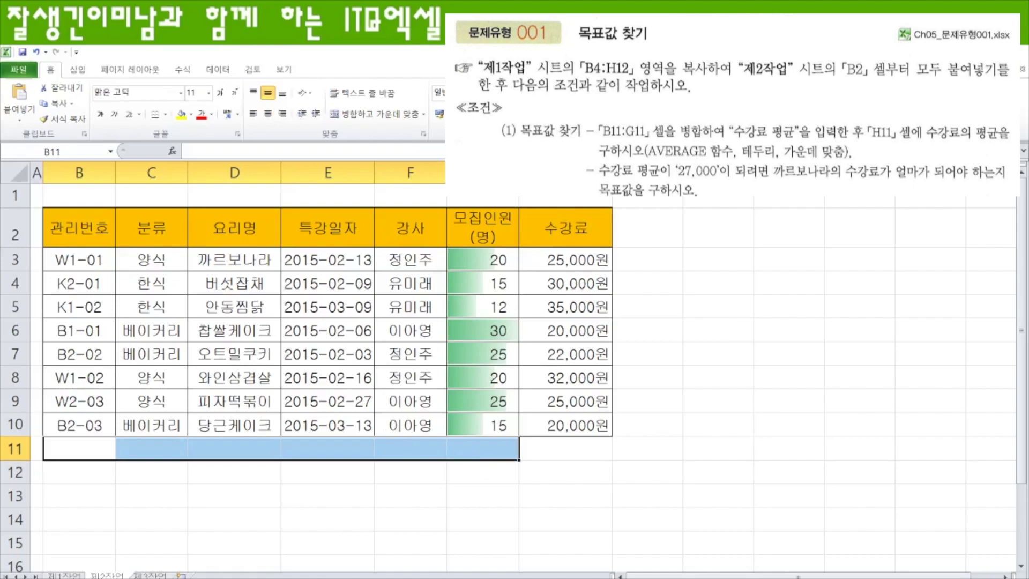
pyautogui.click(362, 122)
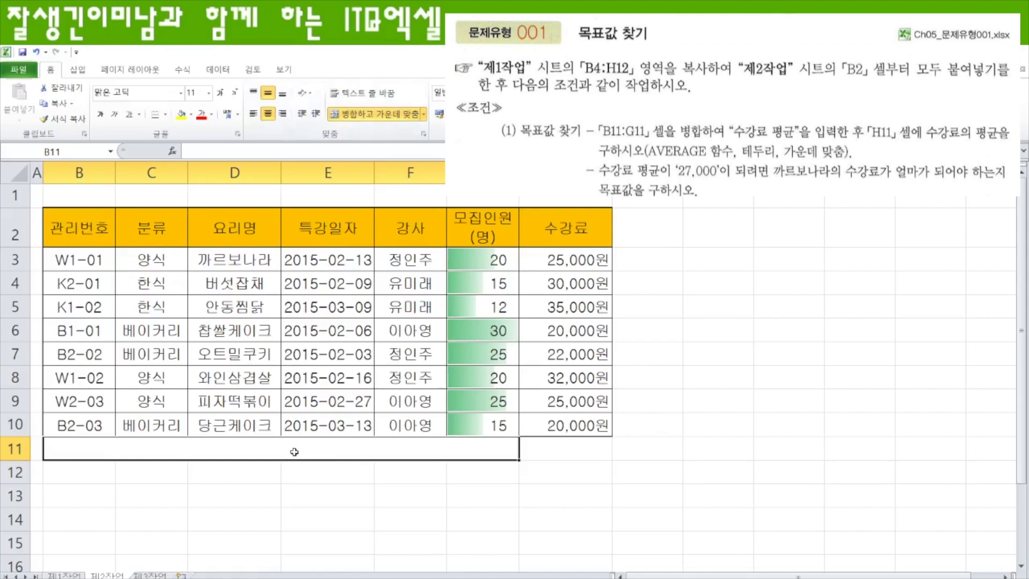
pyautogui.write('tnrk')
pyautogui.press('BackSpace')
pyautogui.press('BackSpace')
pyautogui.press('BackSpace')
pyautogui.press('BackSpace')
pyautogui.press('Hangul')
pyautogui.write('ㅅㅜ강료')
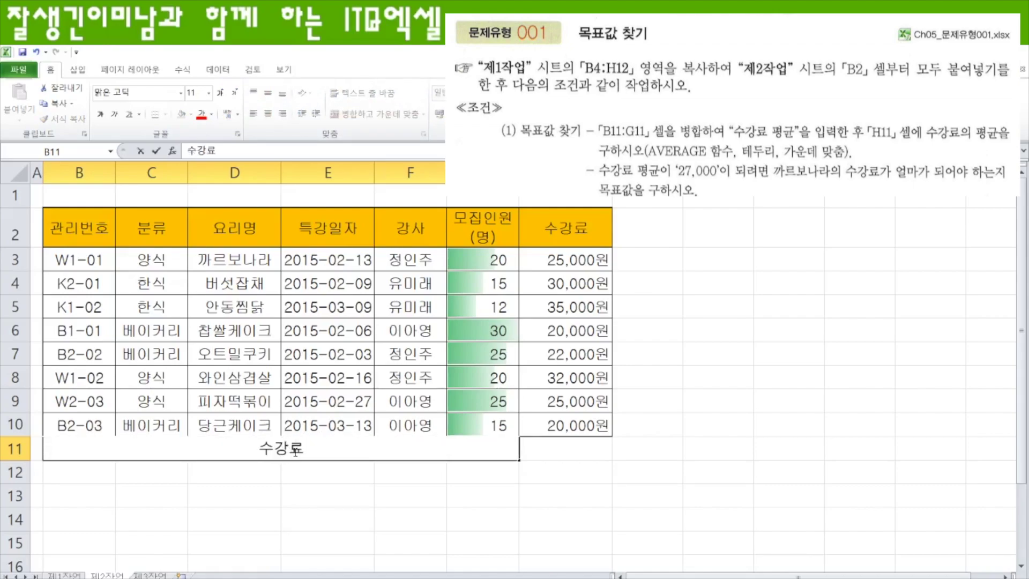
pyautogui.write(' 평균')
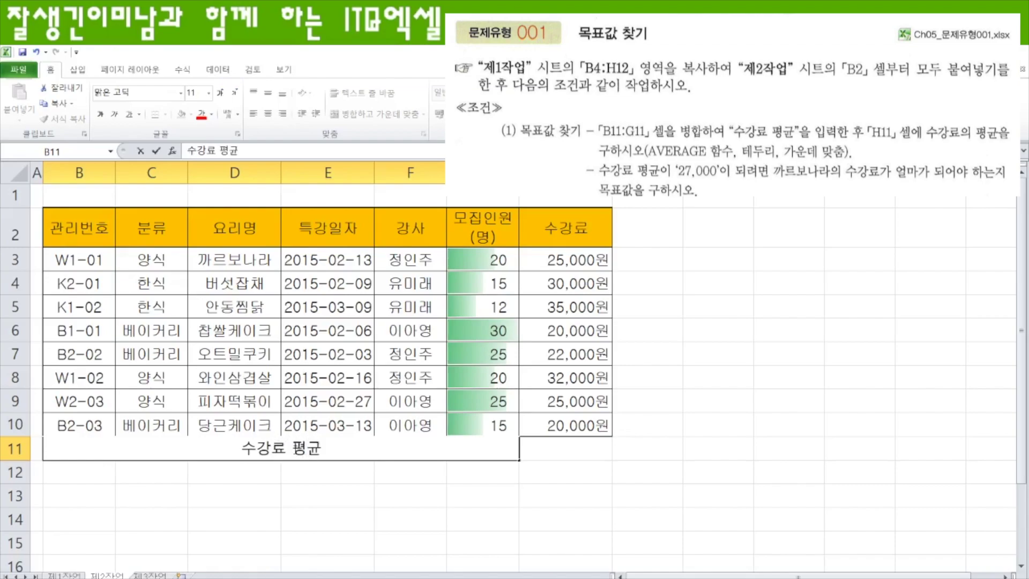
# Step: Calculate the average 수강료 in H11 with an AVERAGE formula over H3:H10
pyautogui.click(590, 452)
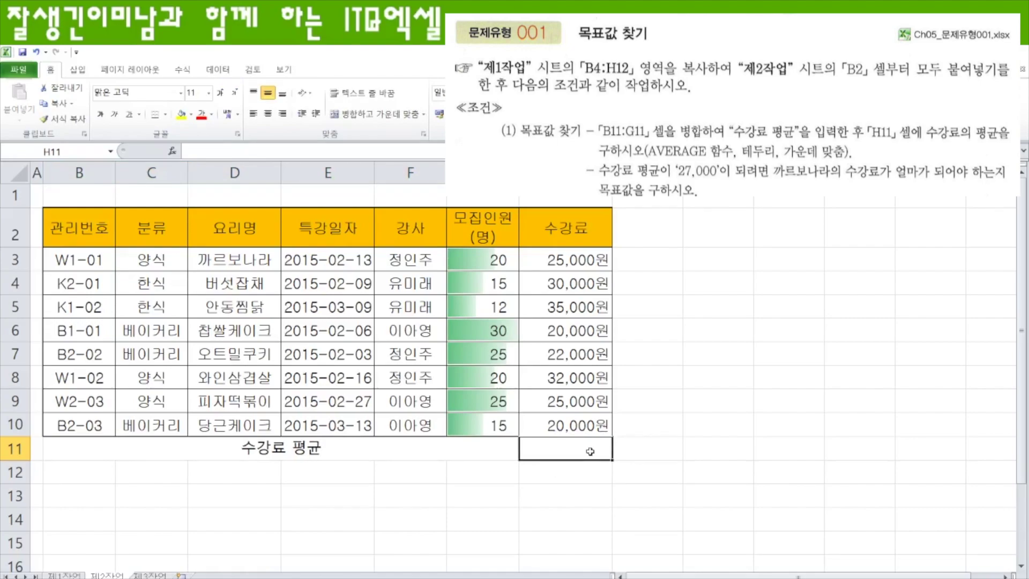
pyautogui.write('=ave')
pyautogui.press('Tab')
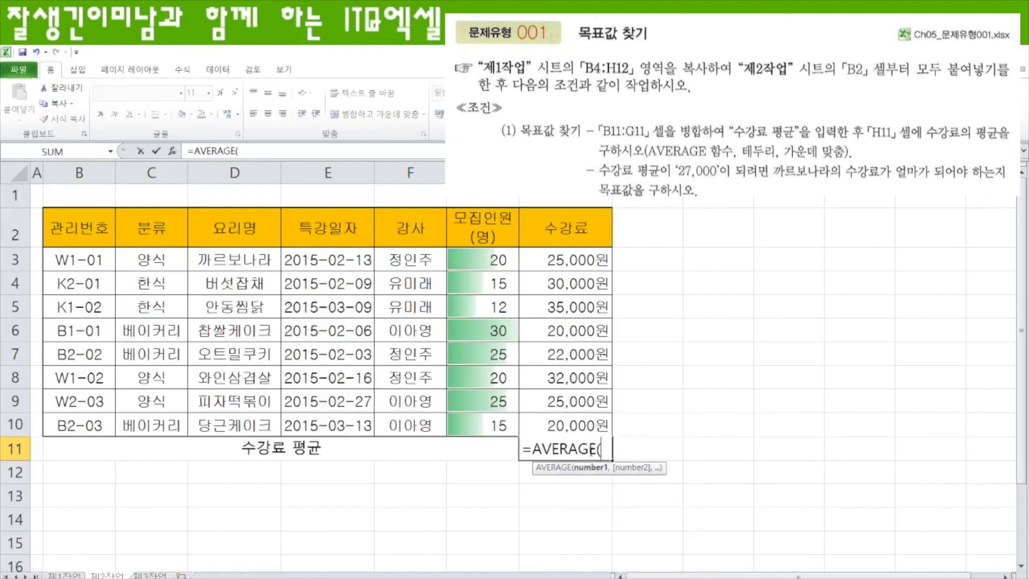
pyautogui.moveTo(562, 263); pyautogui.dragTo(567, 422)
pyautogui.write(')')
pyautogui.press('Return')
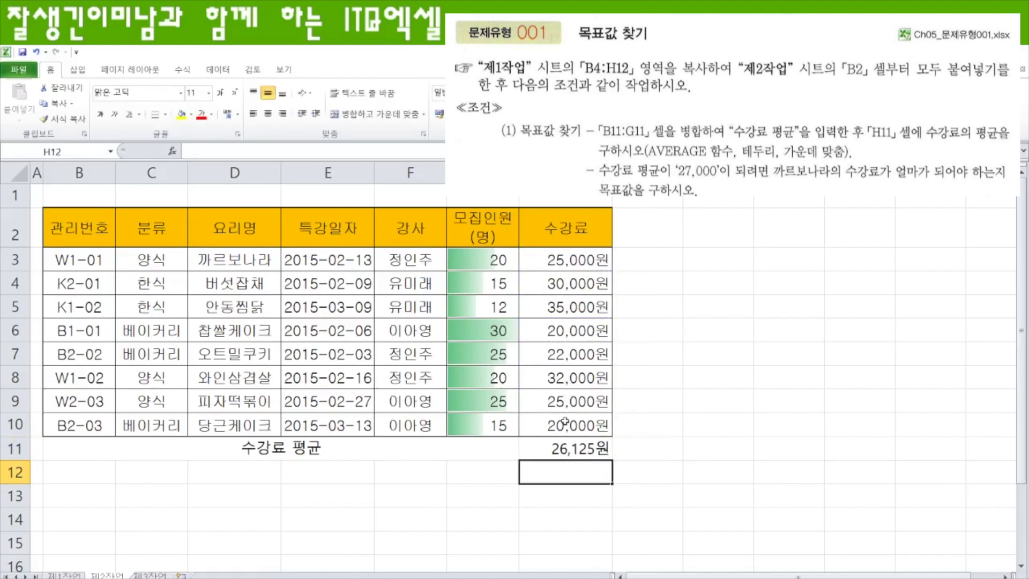
# Step: Apply all borders (모든 테두리) to the 수강료 평균 row, B11:H11
pyautogui.moveTo(460, 447); pyautogui.dragTo(541, 444)
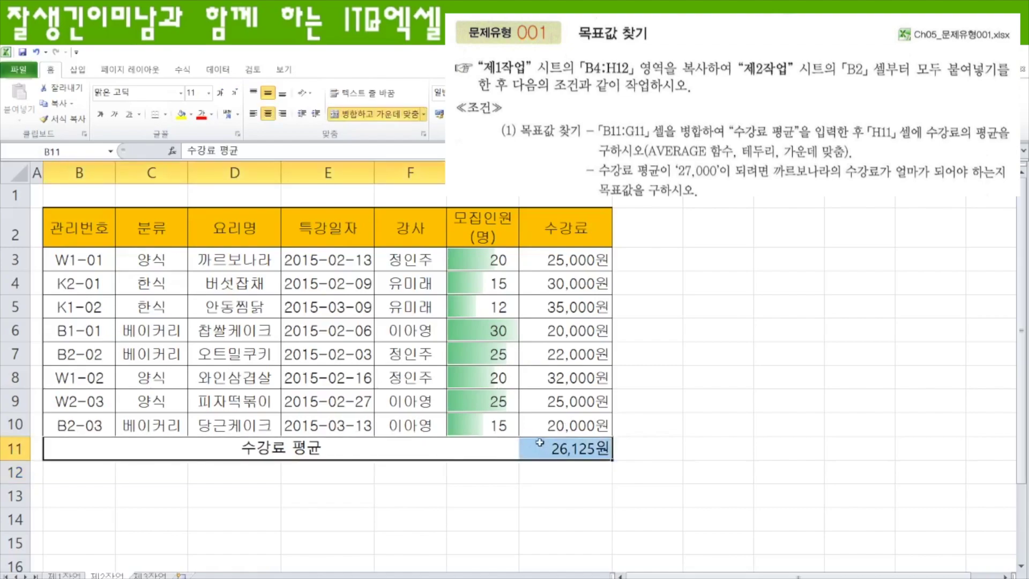
pyautogui.click(165, 115)
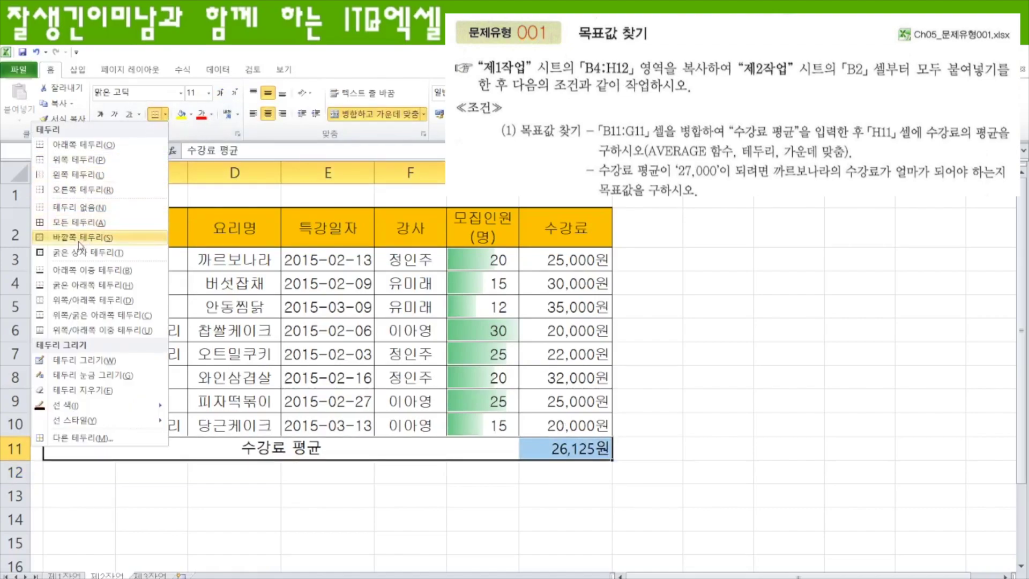
pyautogui.click(79, 222)
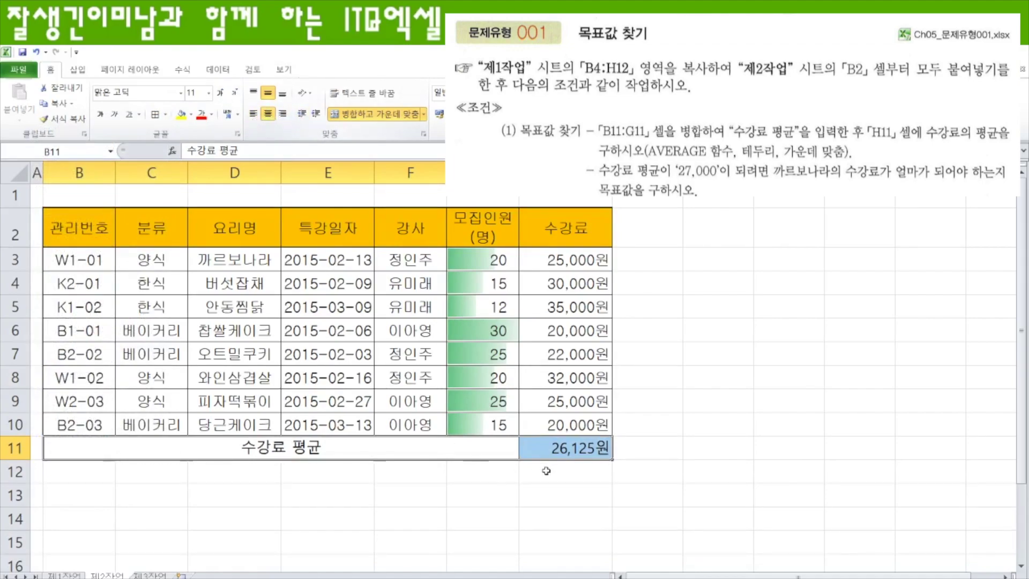
# Step: Highlight the 까르보나라 수강료 cell H3 with a yellow fill
pyautogui.click(564, 454)
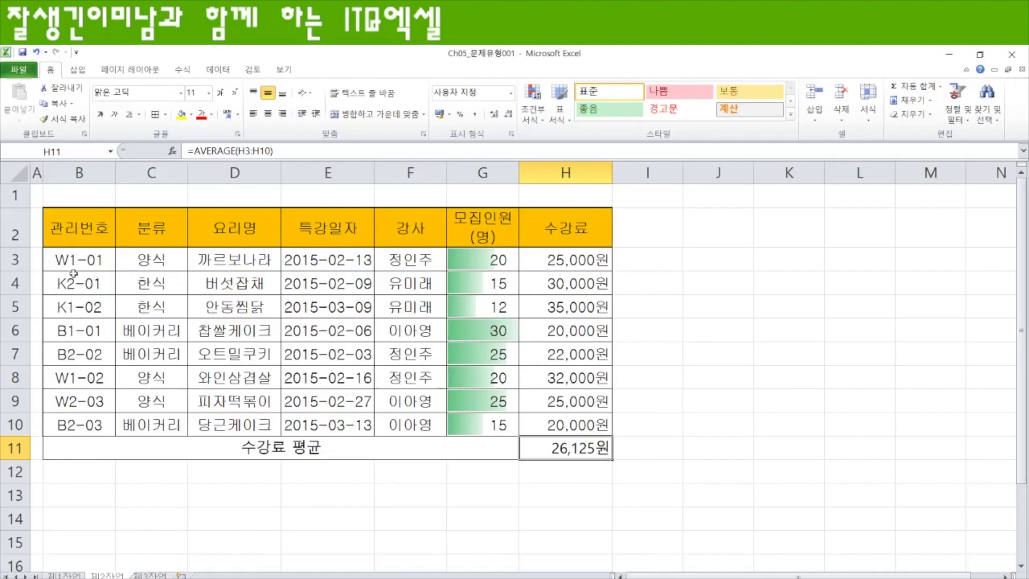
pyautogui.click(537, 258)
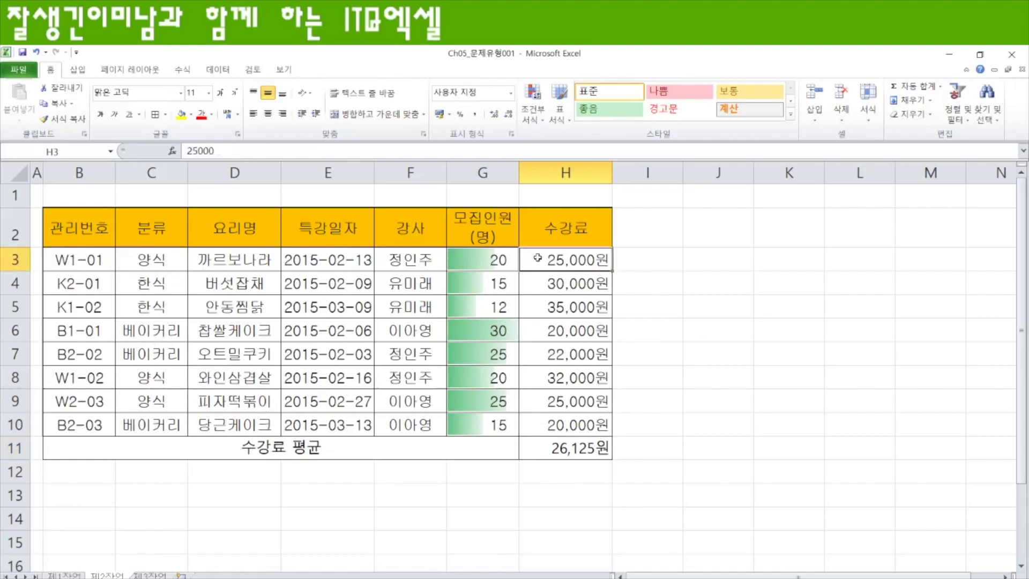
pyautogui.click(182, 114)
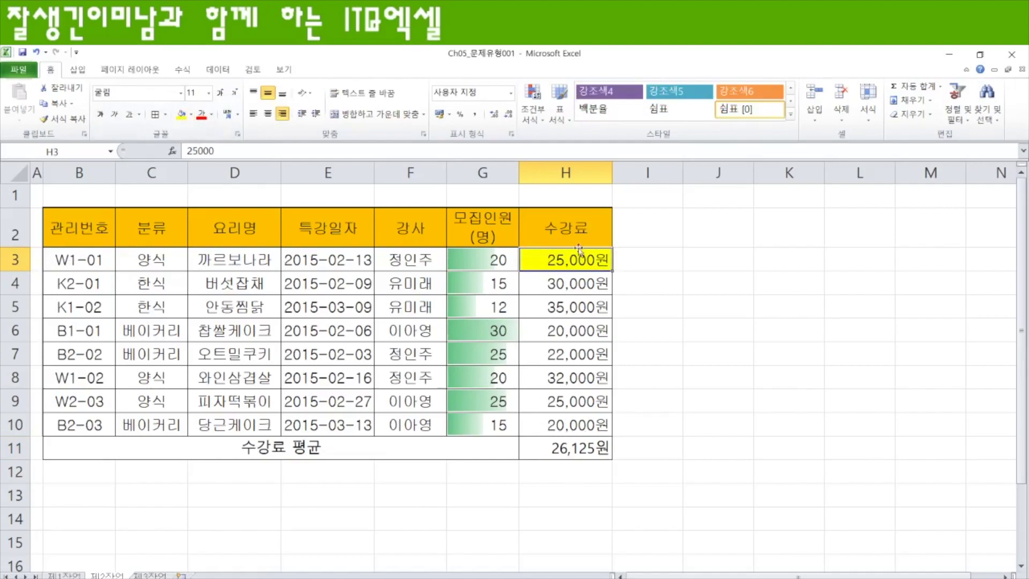
# Step: Run Goal Seek (목표값 찾기) on the average in H11 with target value 27000, changing cell H3, and accept the solution
pyautogui.click(563, 447)
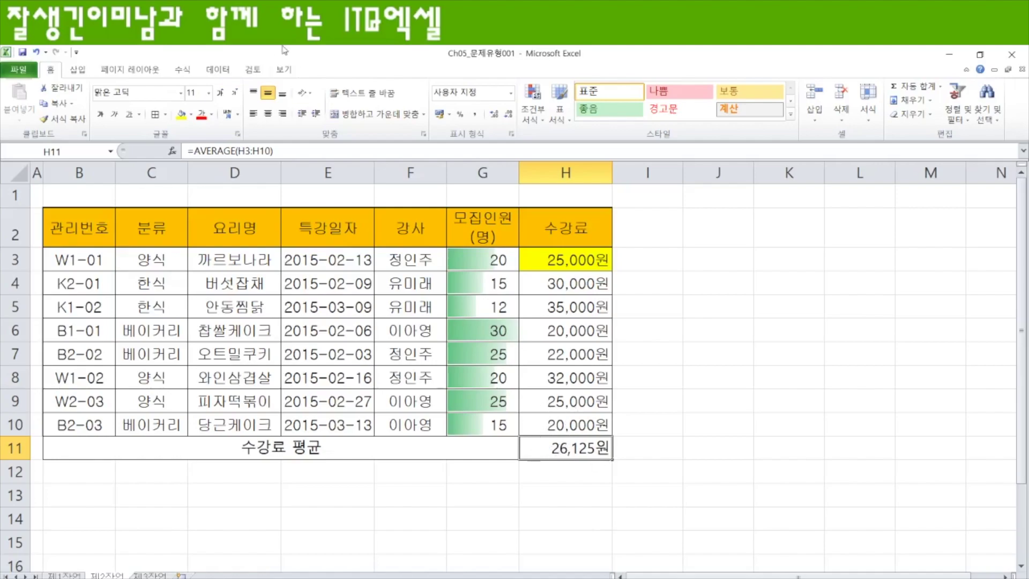
pyautogui.click(219, 70)
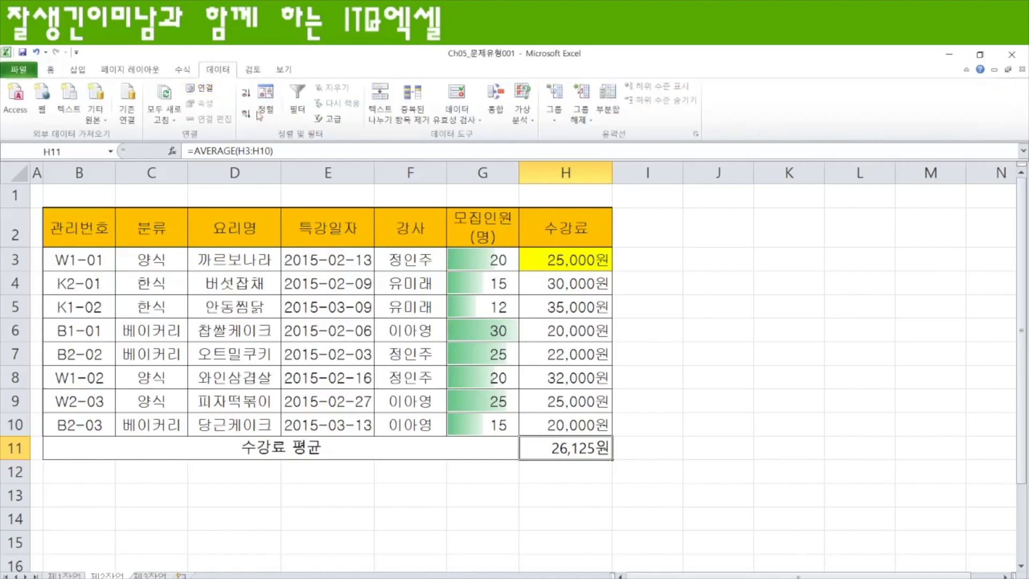
pyautogui.click(519, 120)
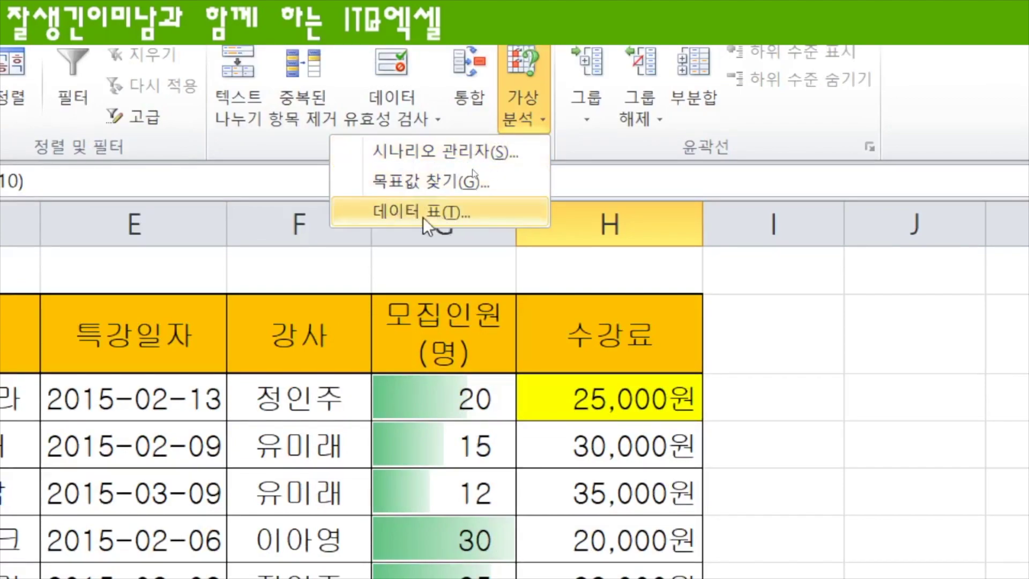
pyautogui.click(442, 181)
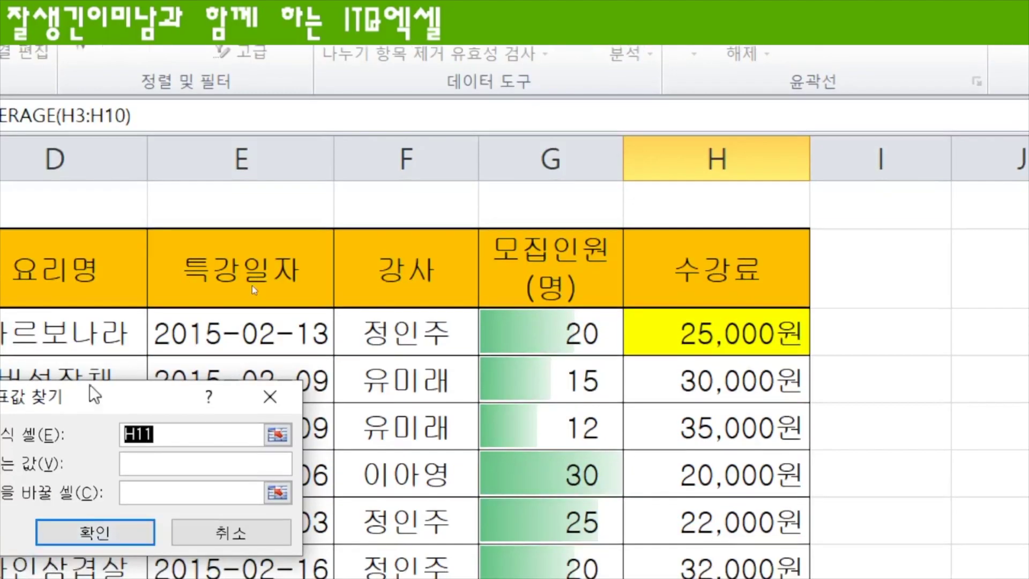
pyautogui.moveTo(89, 404); pyautogui.dragTo(936, 345)
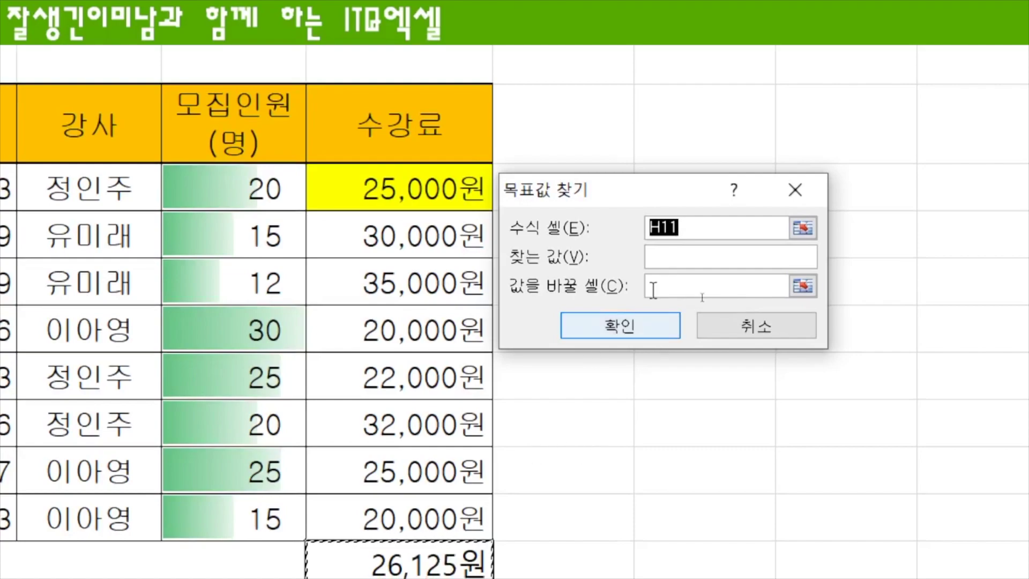
pyautogui.click(673, 256)
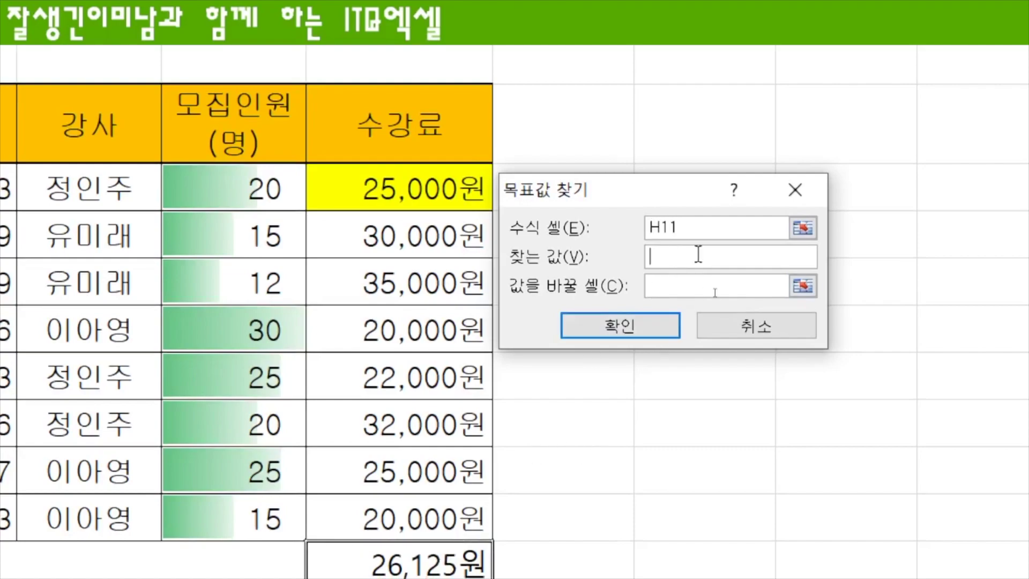
pyautogui.write('27000')
pyautogui.click(684, 284)
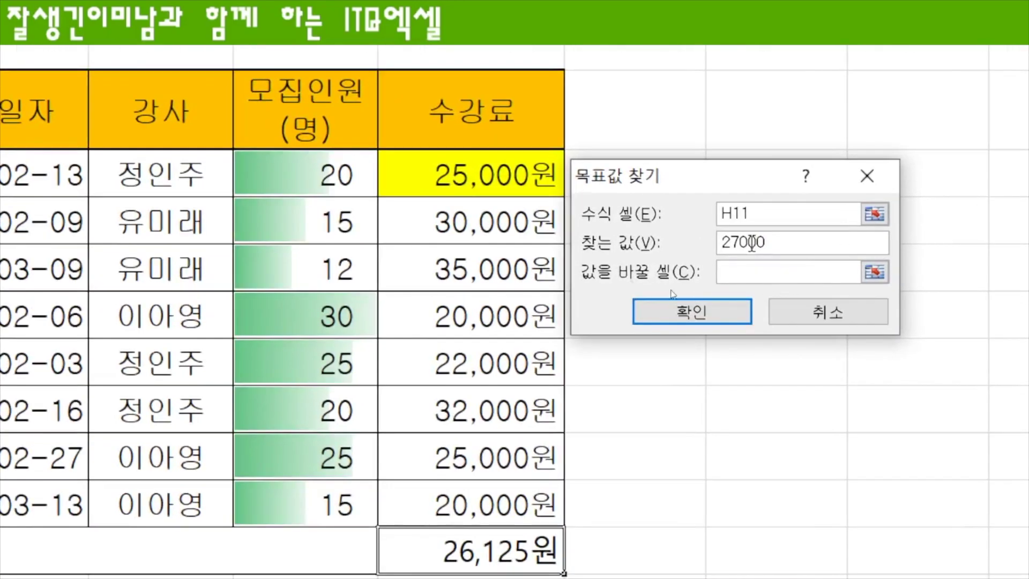
pyautogui.click(438, 163)
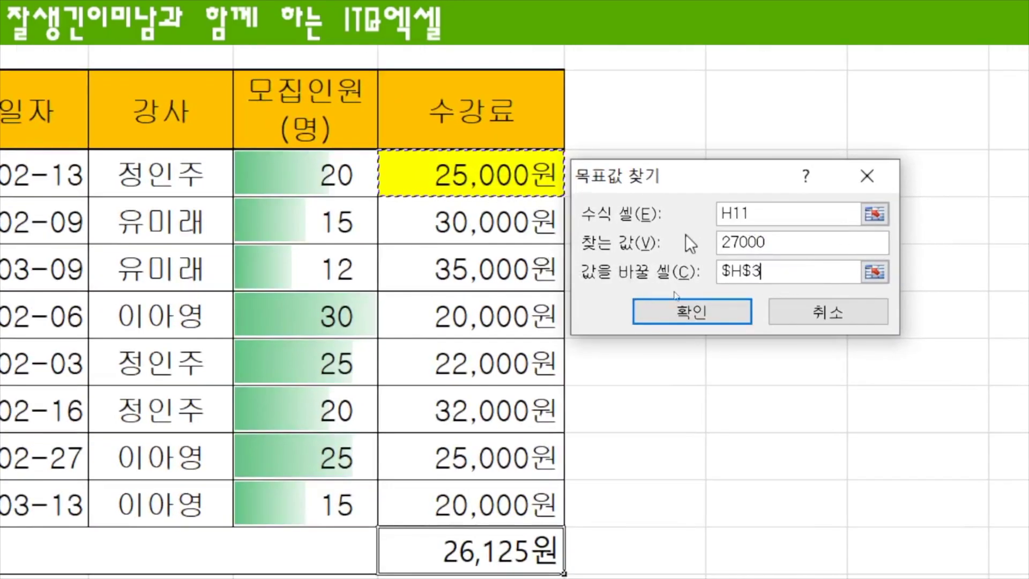
pyautogui.click(702, 314)
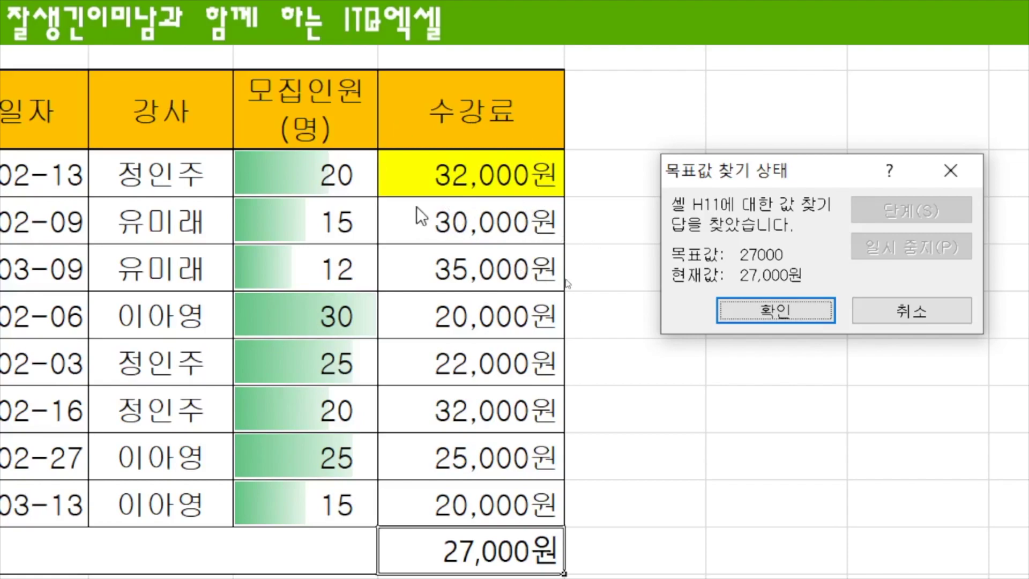
pyautogui.click(766, 313)
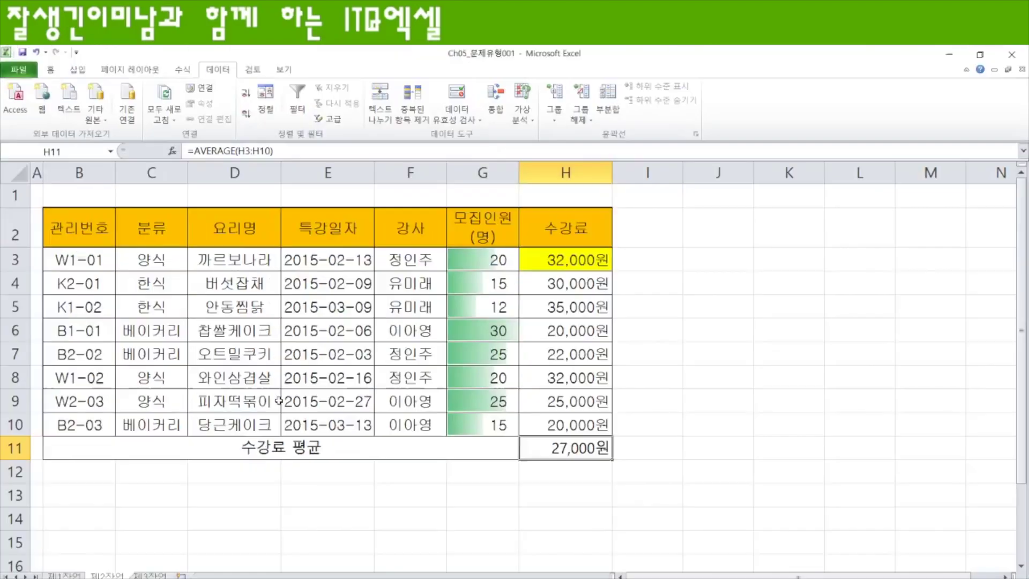
# Step: Review the table range B2:H10 and the blank cells B14:C15 beneath it by selecting each range
pyautogui.click(81, 228)
pyautogui.moveTo(80, 227); pyautogui.dragTo(560, 421)
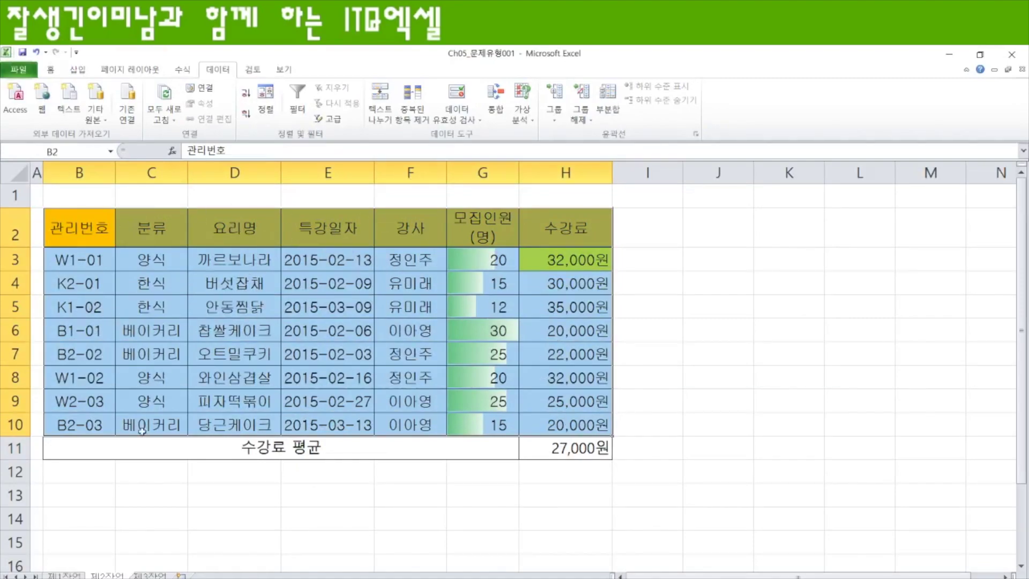
pyautogui.scroll(-1, 117, 484)
pyautogui.moveTo(87, 429); pyautogui.dragTo(178, 484)
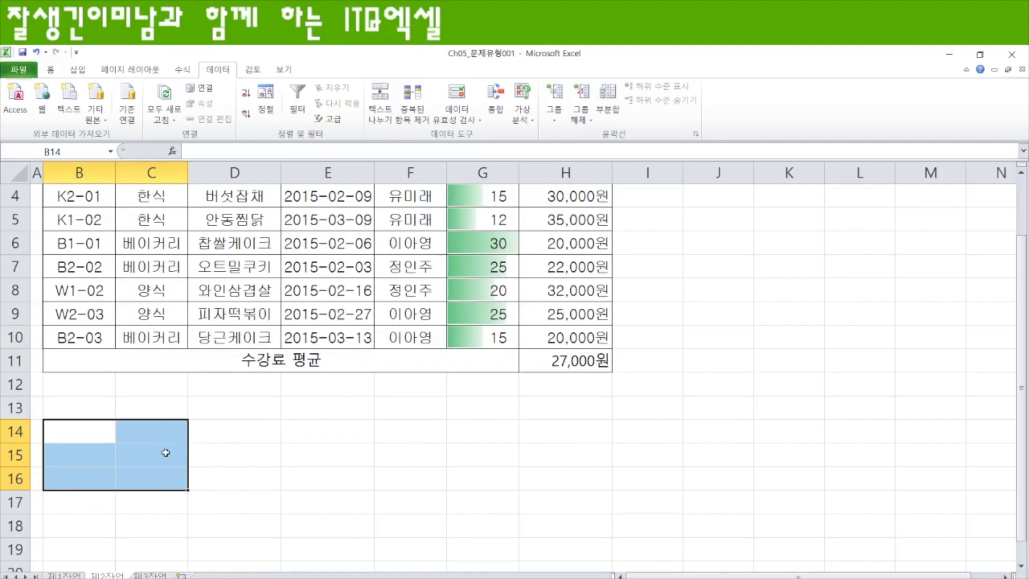
pyautogui.scroll(1, 166, 453)
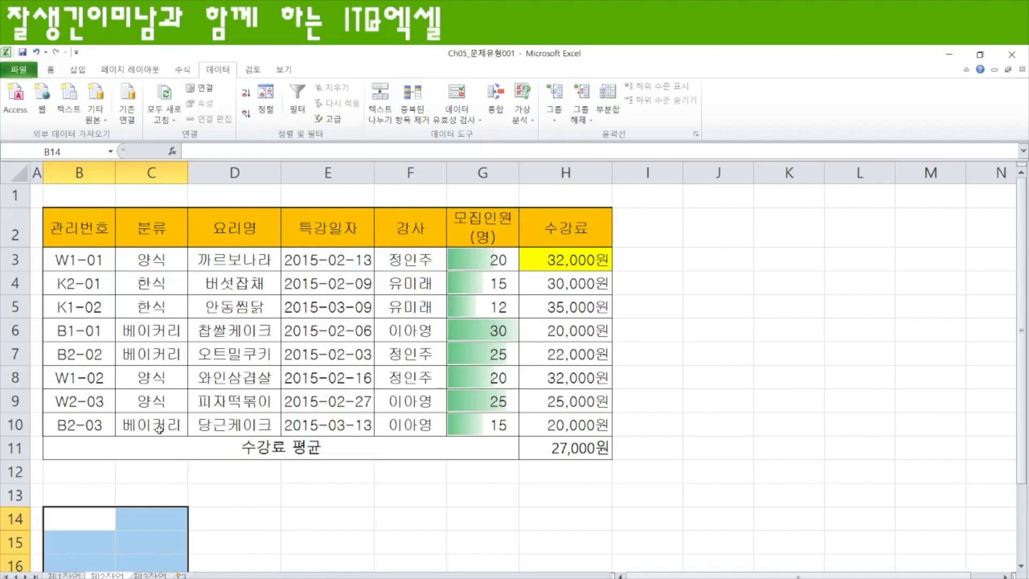
pyautogui.moveTo(101, 520); pyautogui.dragTo(150, 548)
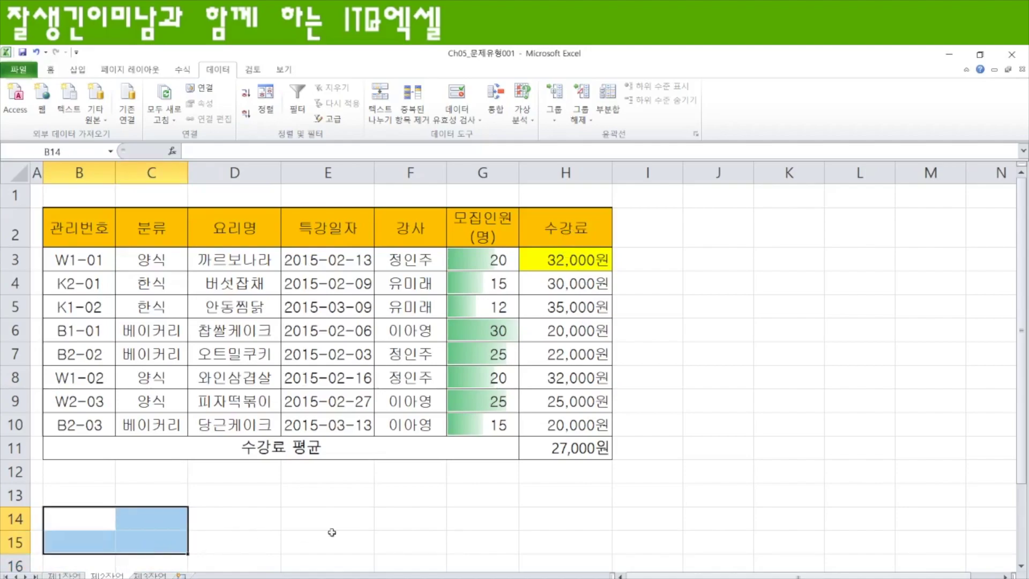